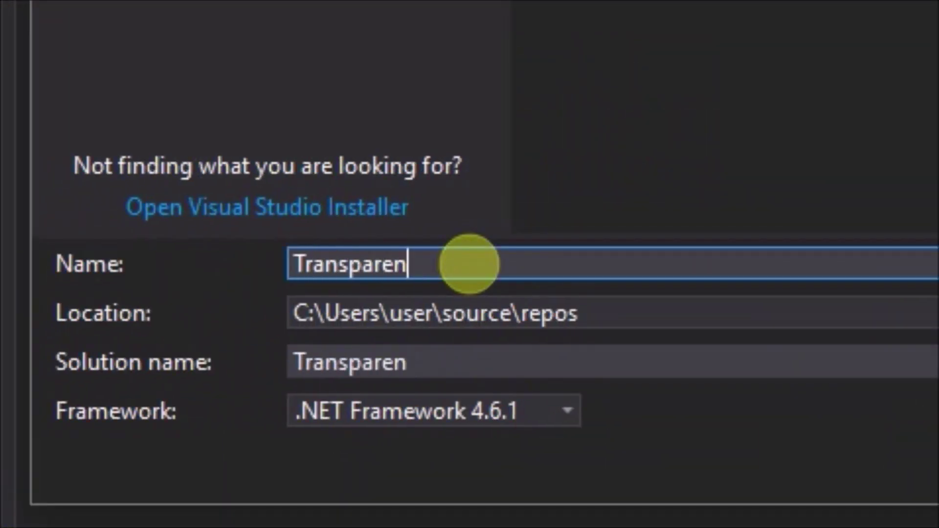
pyautogui.write('t F')
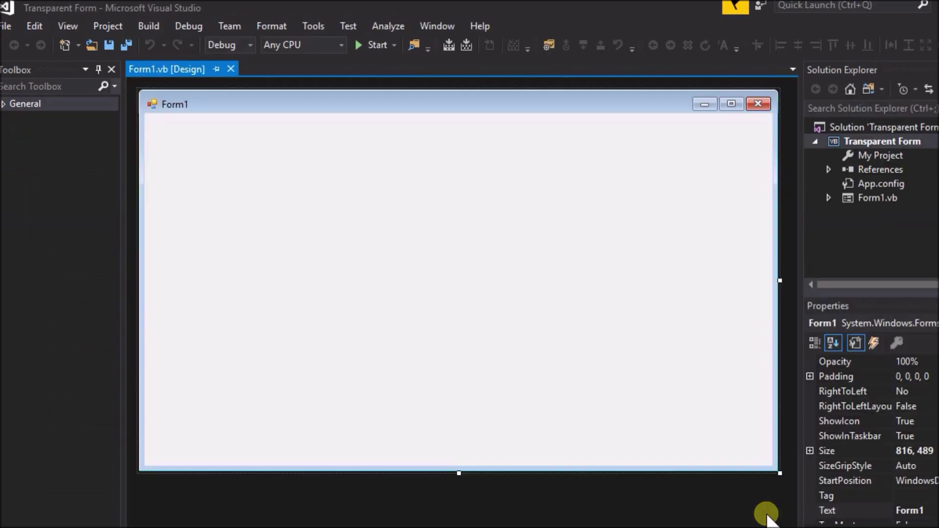
# Step: Shrink Form1 to about 330 by 277 and set its TopMost property to True
pyautogui.moveTo(733, 437); pyautogui.dragTo(398, 305)
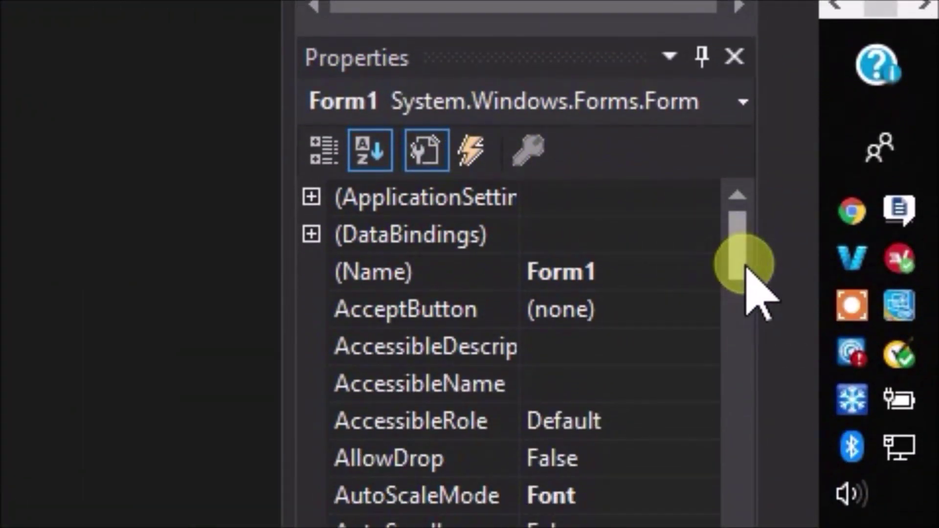
pyautogui.moveTo(712, 270)
pyautogui.mouseDown()
pyautogui.moveTo(752, 277)
pyautogui.moveTo(756, 294)
pyautogui.mouseUp()
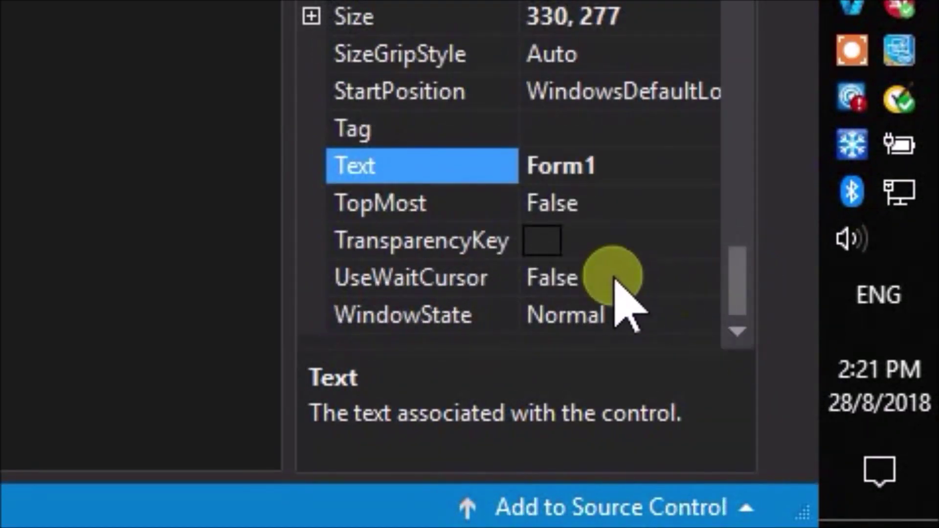
pyautogui.click(473, 266)
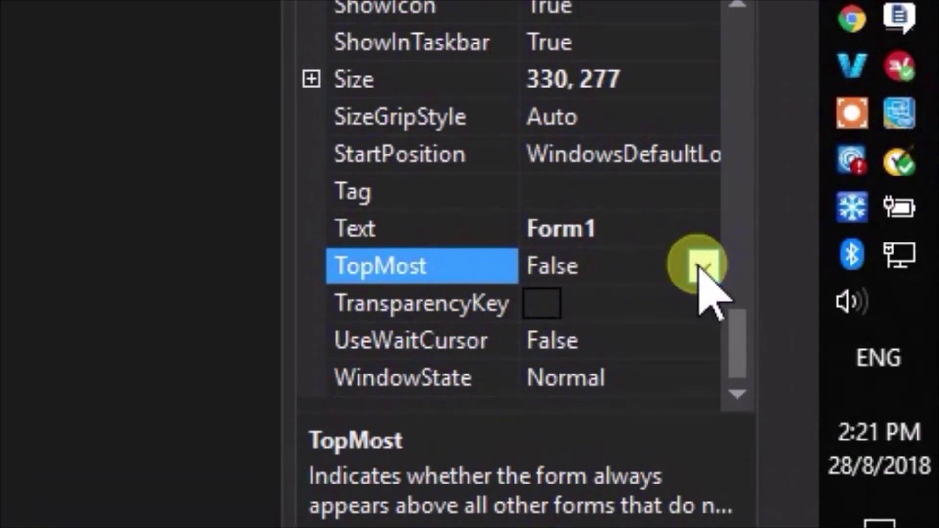
pyautogui.click(703, 253)
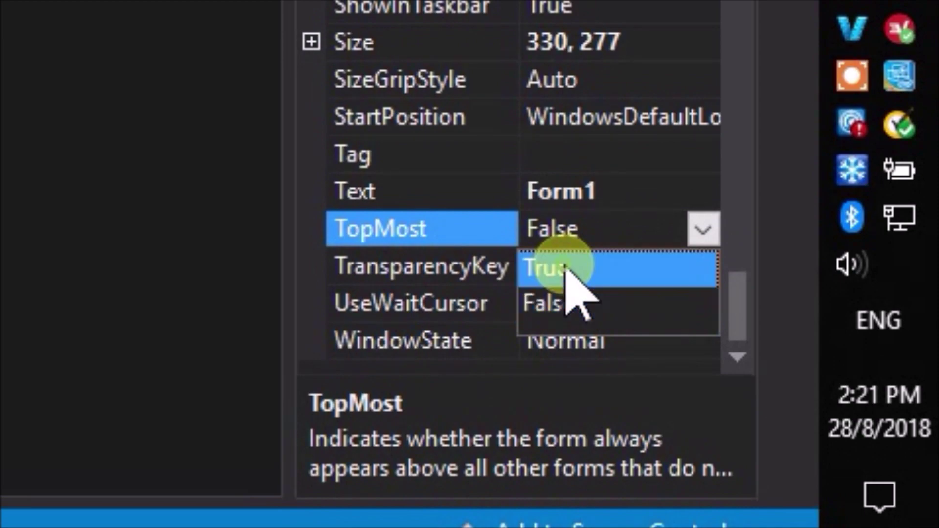
pyautogui.click(567, 269)
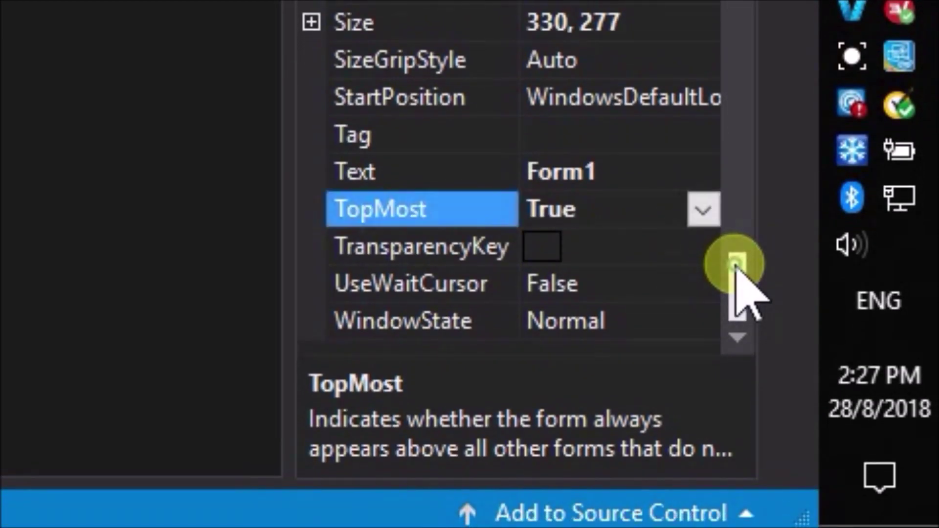
pyautogui.moveTo(736, 267)
pyautogui.mouseDown()
pyautogui.moveTo(748, 293)
pyautogui.moveTo(750, 270)
pyautogui.mouseUp()
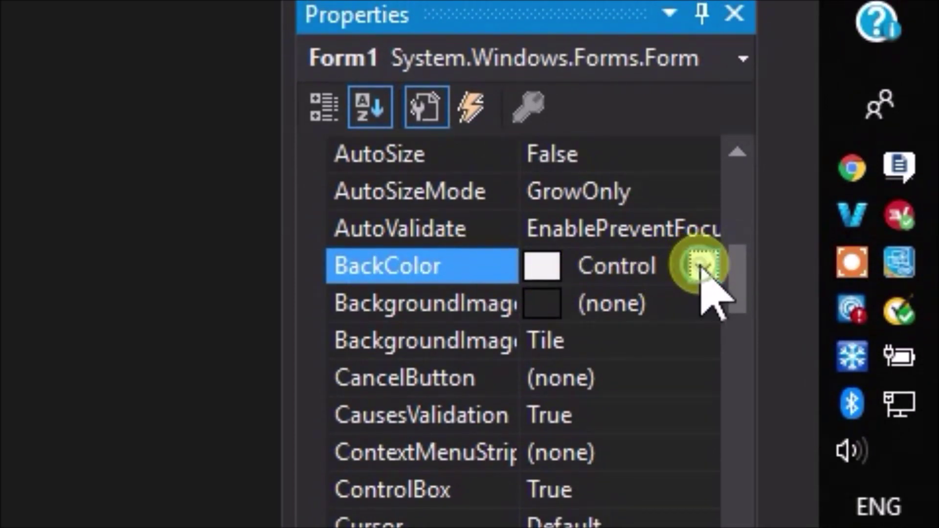
pyautogui.click(701, 268)
pyautogui.click(471, 268)
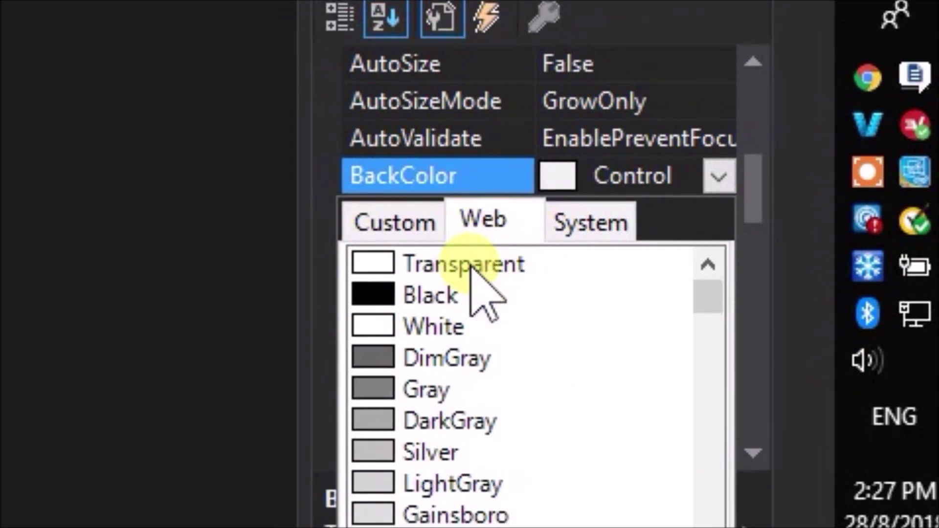
pyautogui.click(470, 269)
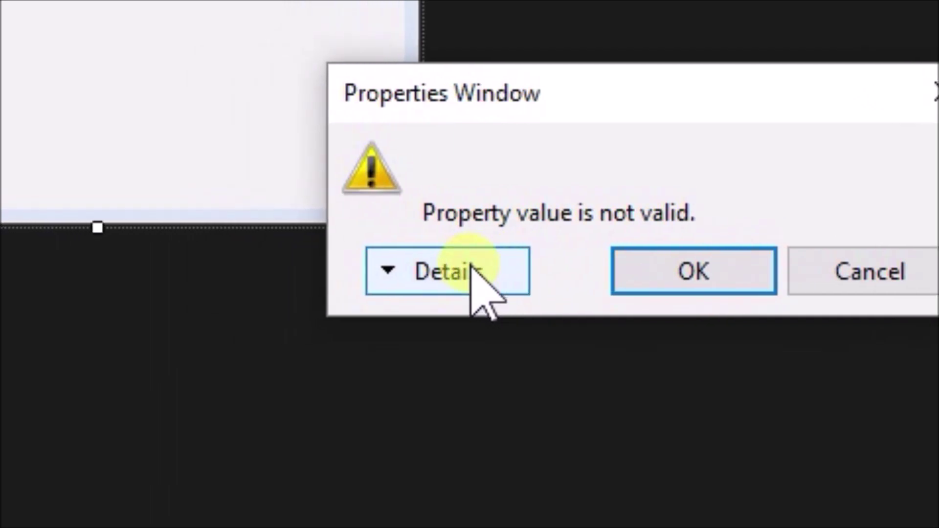
pyautogui.click(470, 264)
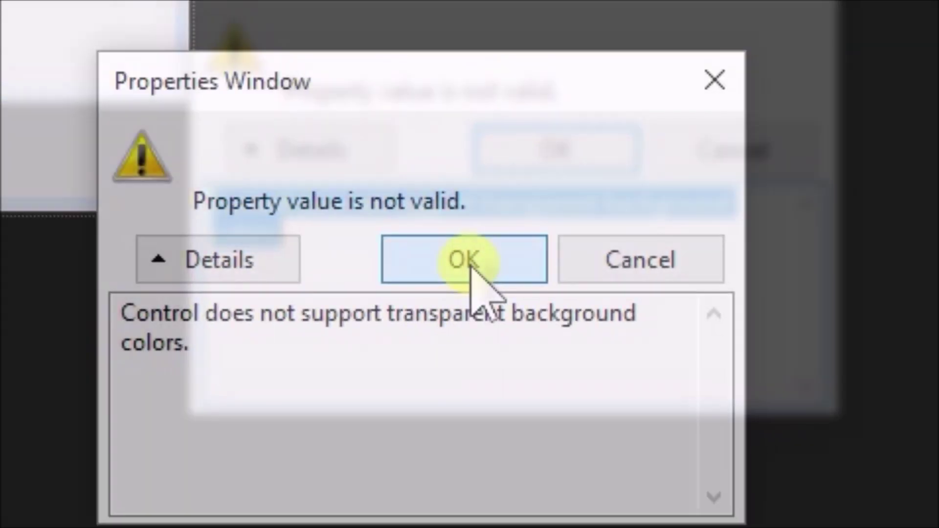
pyautogui.click(556, 150)
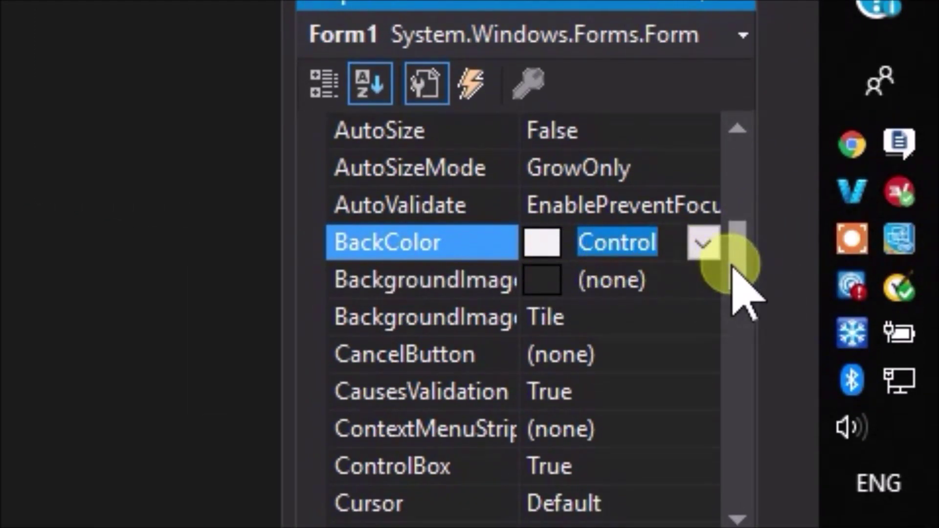
pyautogui.moveTo(736, 260); pyautogui.dragTo(741, 288)
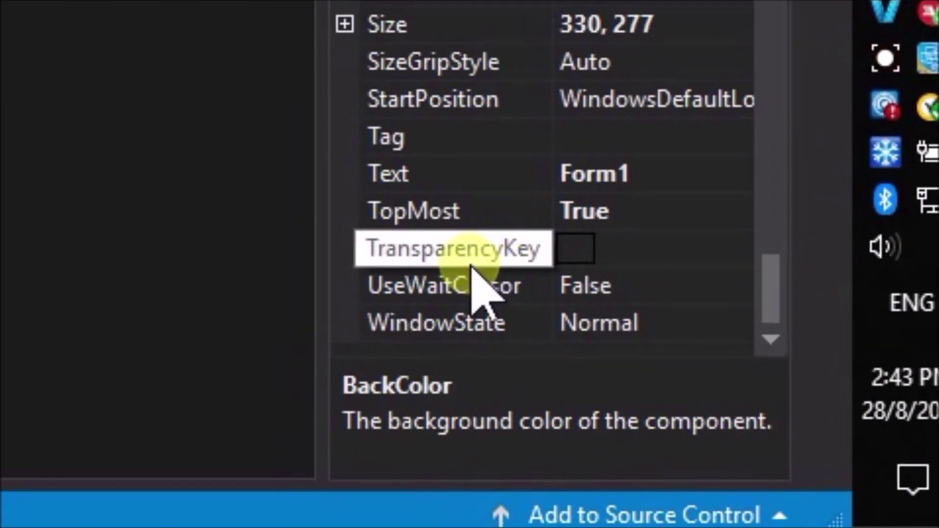
# Step: Set Form1's TransparencyKey to the system colour Control
pyautogui.click(473, 257)
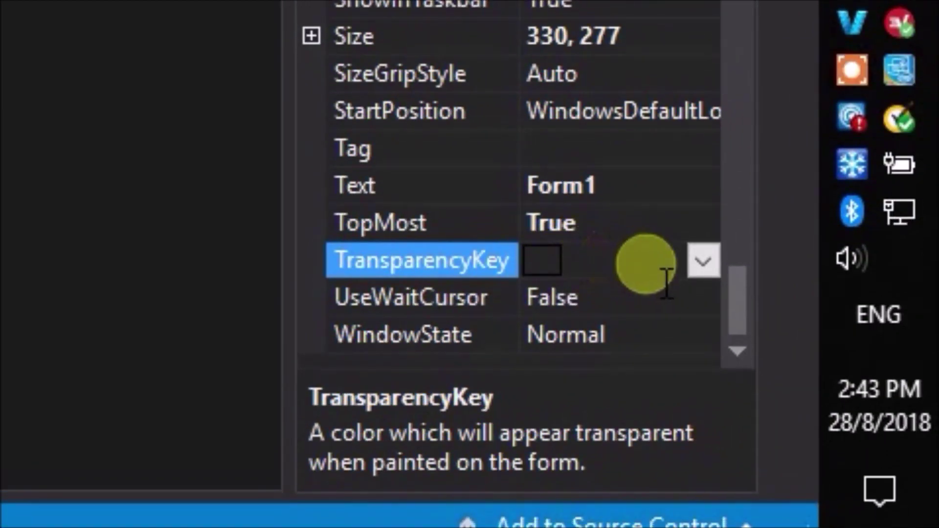
pyautogui.click(702, 264)
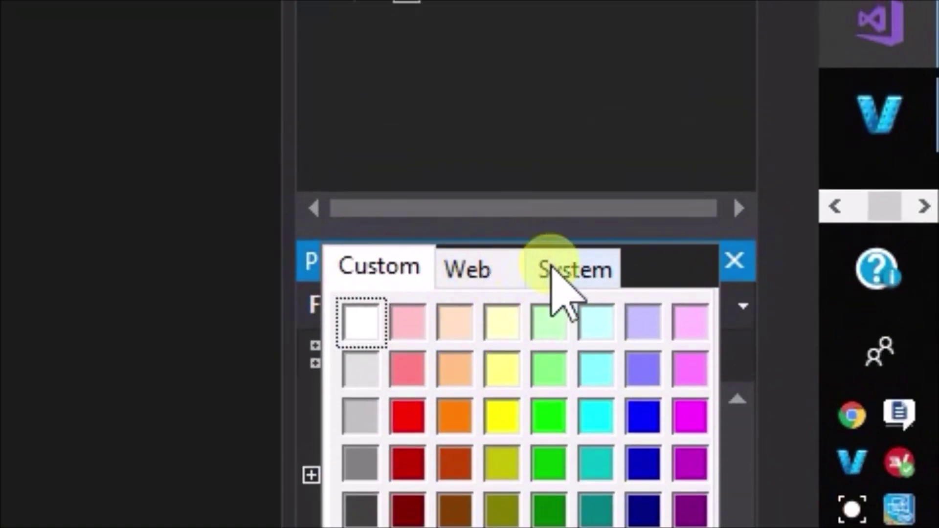
pyautogui.click(567, 269)
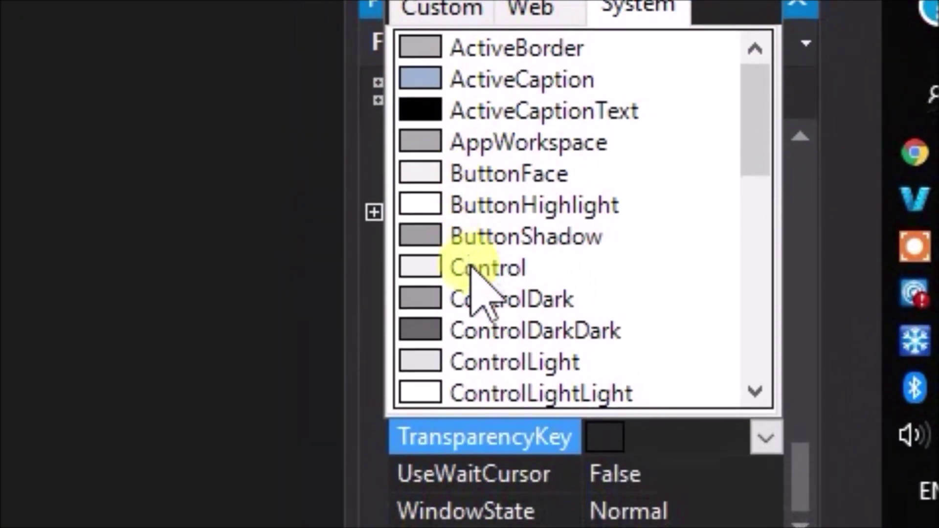
pyautogui.click(422, 525)
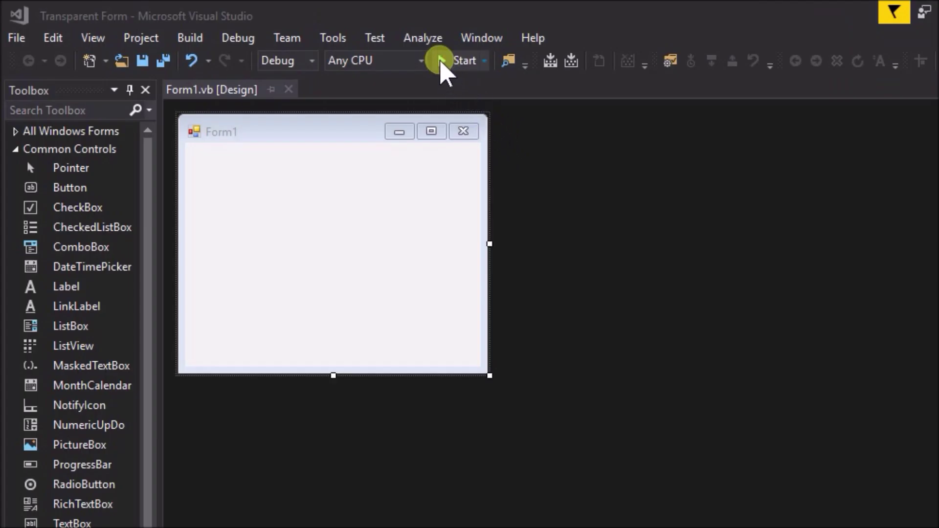
# Step: Test-run the form, dragging it over the editor to see its transparent interior, then stop
pyautogui.click(446, 62)
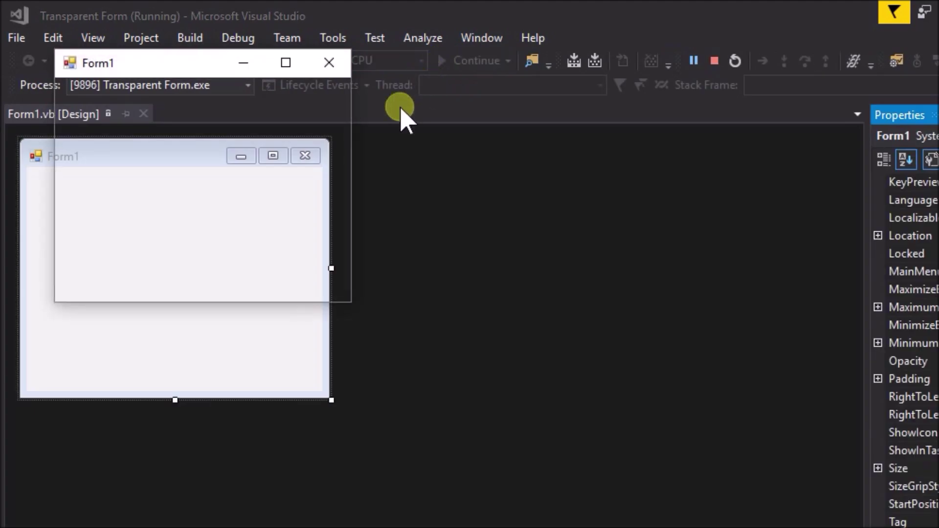
pyautogui.moveTo(193, 70)
pyautogui.mouseDown()
pyautogui.moveTo(507, 59)
pyautogui.moveTo(620, 40)
pyautogui.mouseUp()
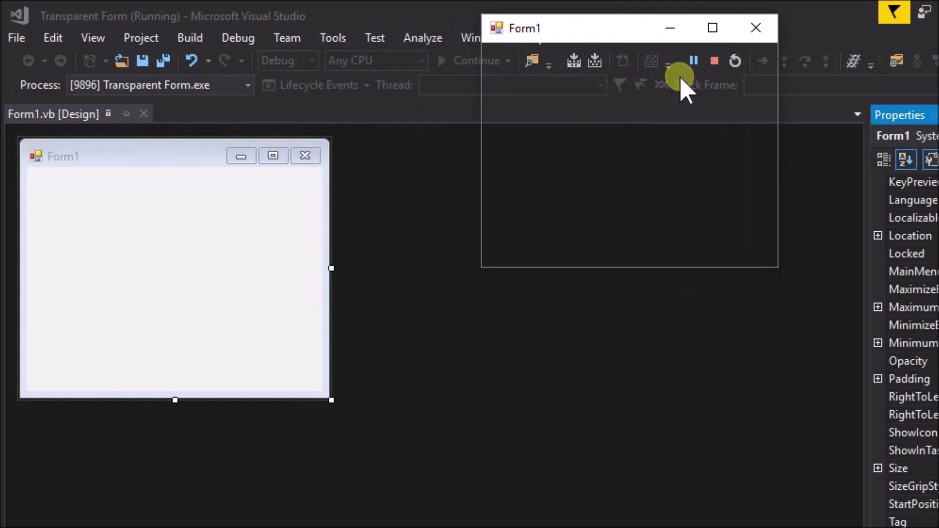
pyautogui.click(713, 64)
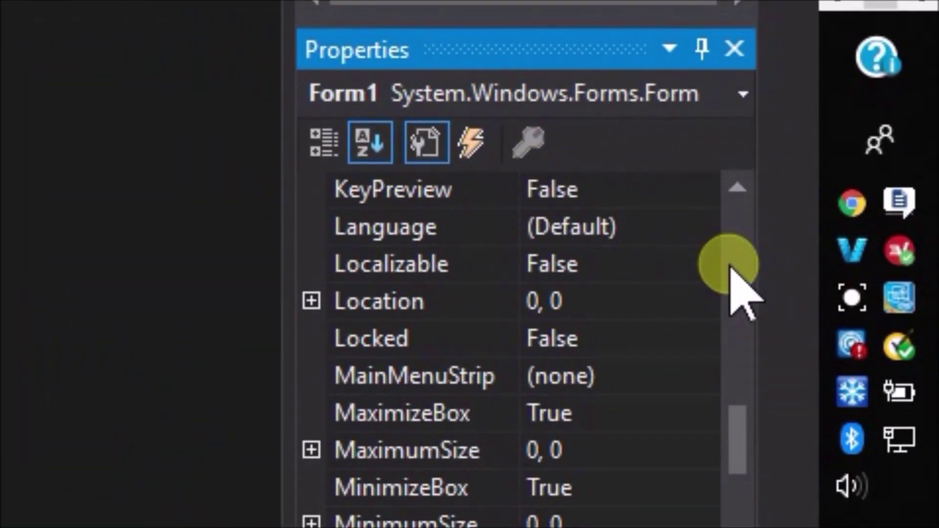
# Step: Set Form1's BackColor to a lavender custom colour
pyautogui.click(730, 266)
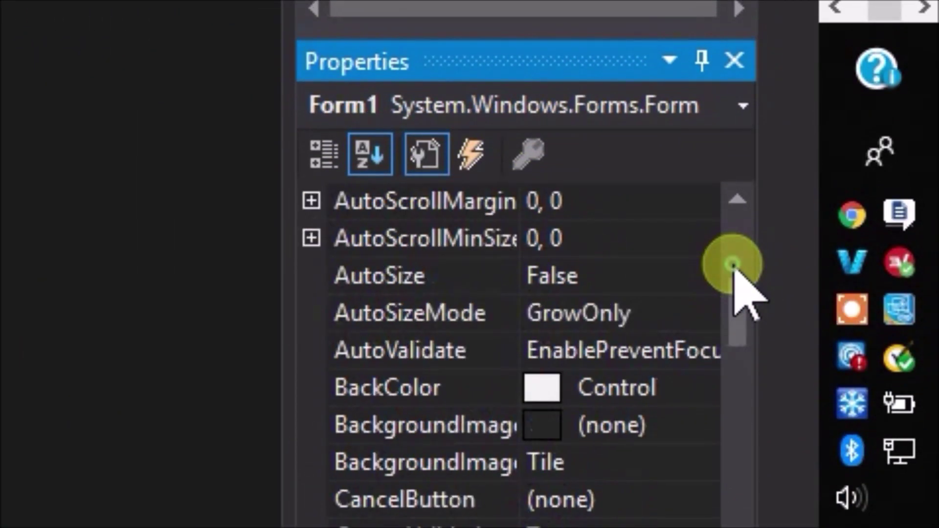
pyautogui.click(620, 388)
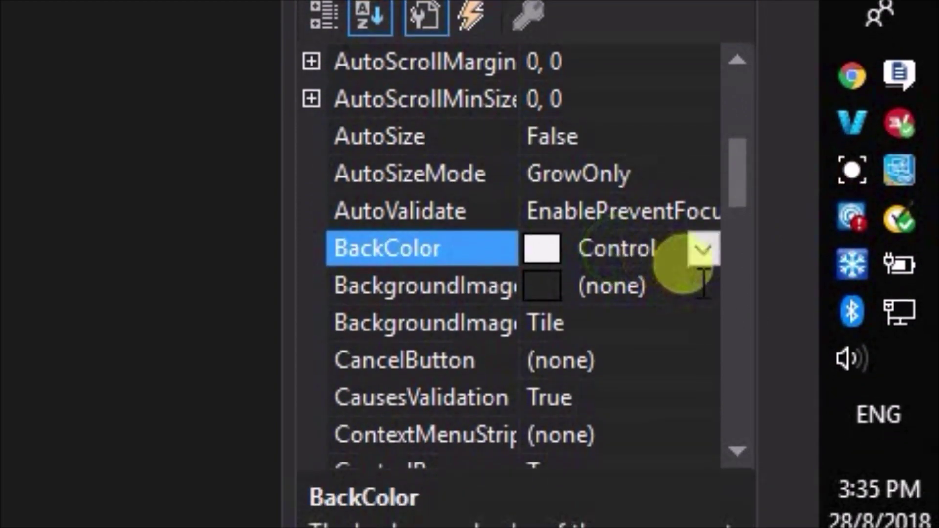
pyautogui.click(703, 258)
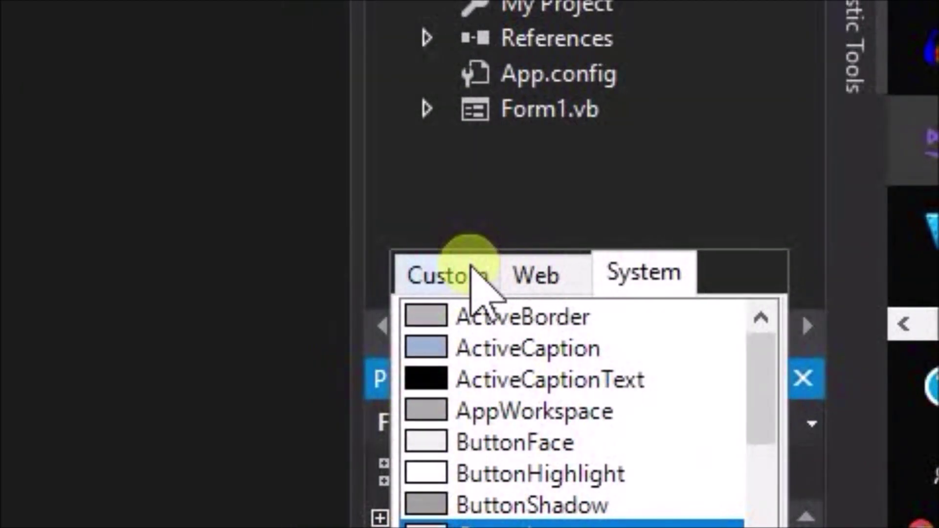
pyautogui.click(473, 278)
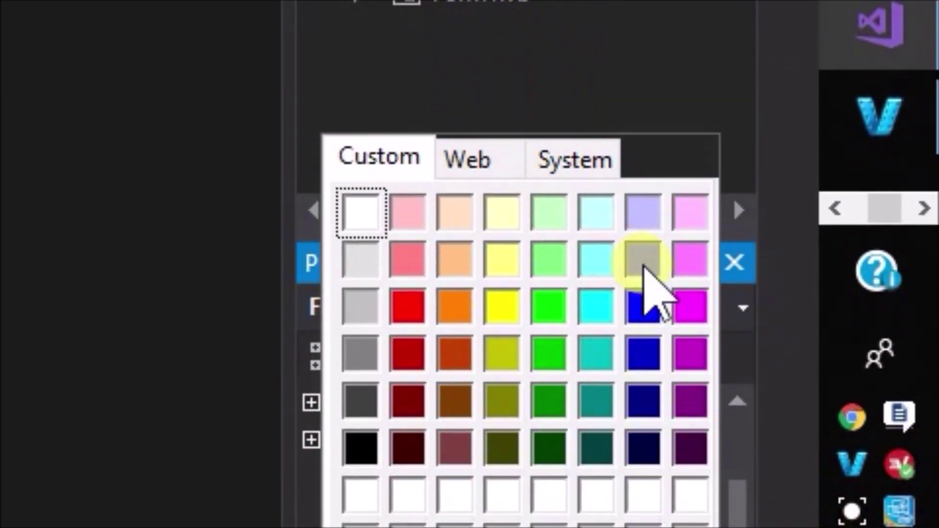
pyautogui.click(644, 268)
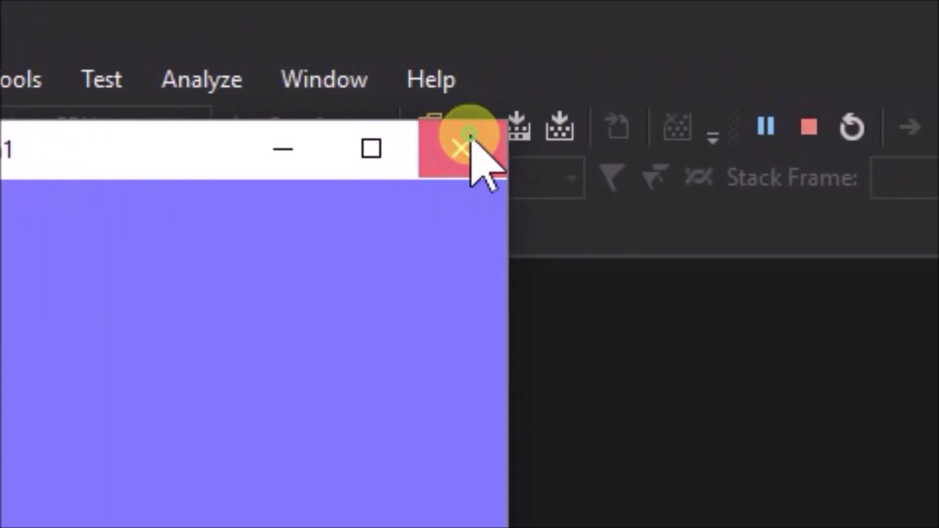
# Step: Set Form1's TransparencyKey to the same lavender custom colour
pyautogui.click(470, 138)
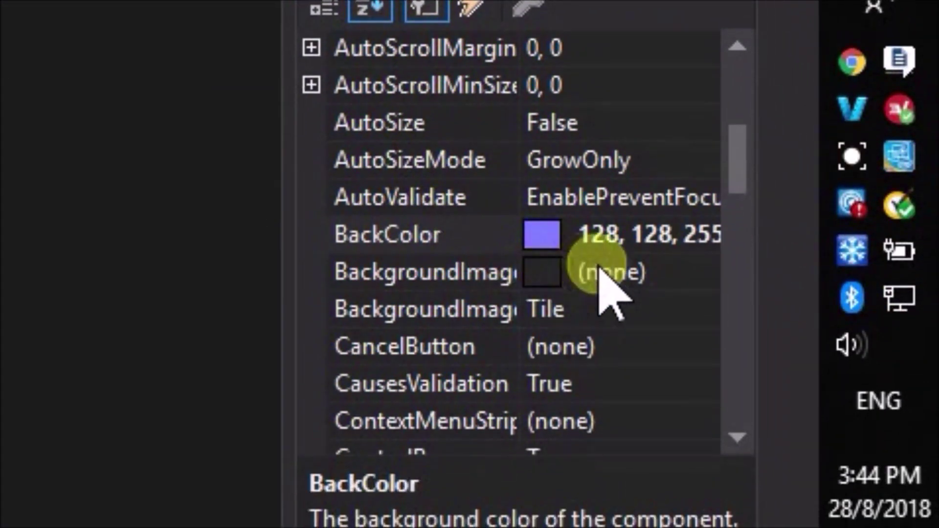
pyautogui.moveTo(738, 158); pyautogui.dragTo(749, 326)
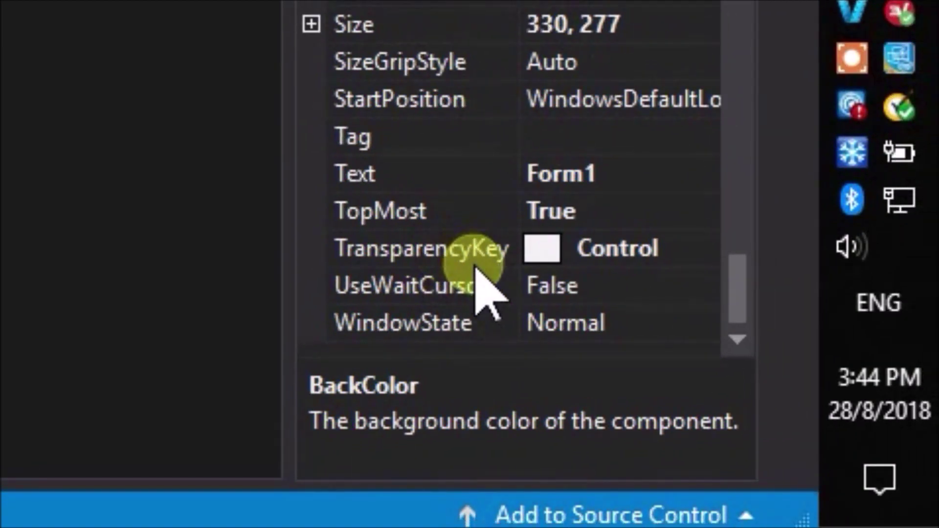
pyautogui.click(476, 253)
pyautogui.click(704, 262)
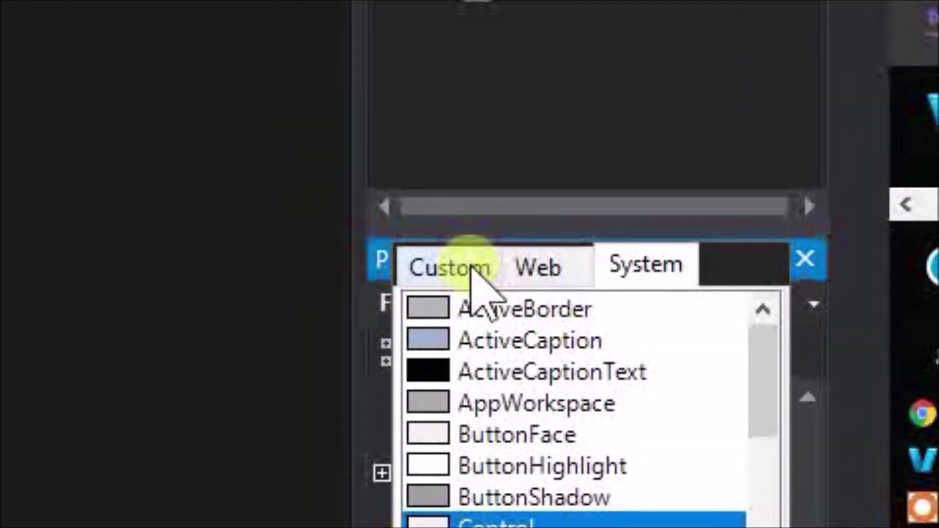
pyautogui.click(470, 268)
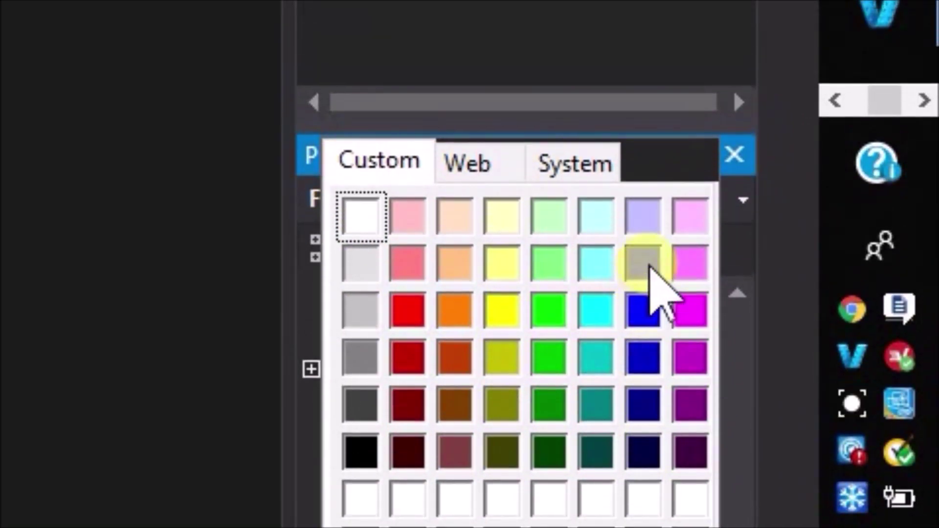
pyautogui.click(643, 213)
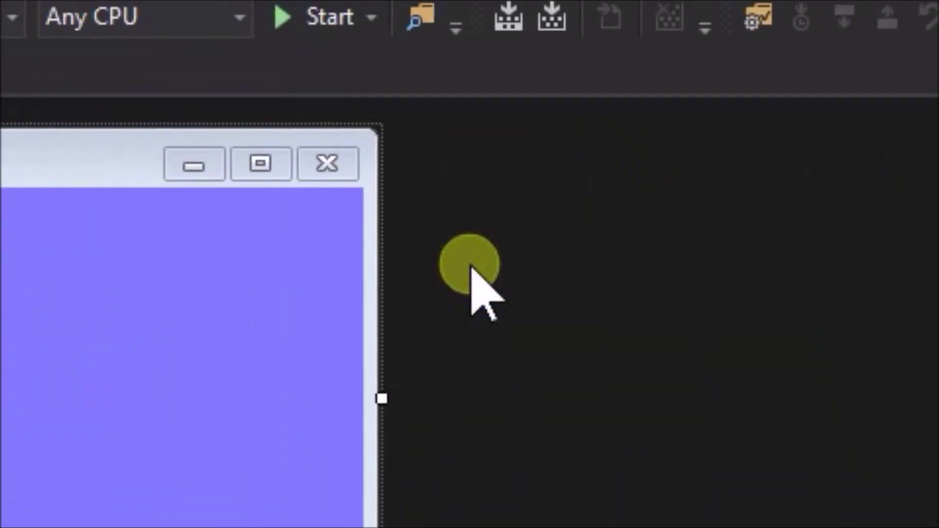
# Step: Test-run the form, dragging it across the editor, then close it
pyautogui.click(471, 135)
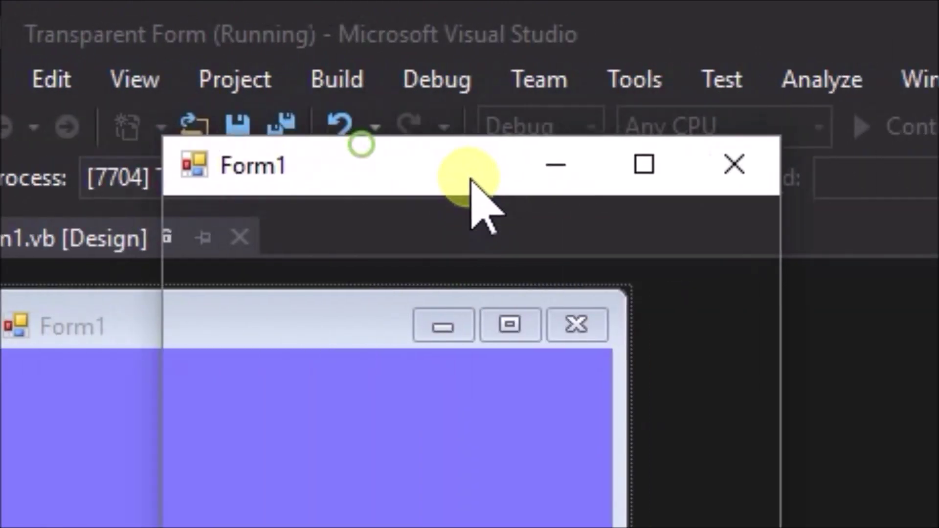
pyautogui.moveTo(472, 180); pyautogui.dragTo(754, 148)
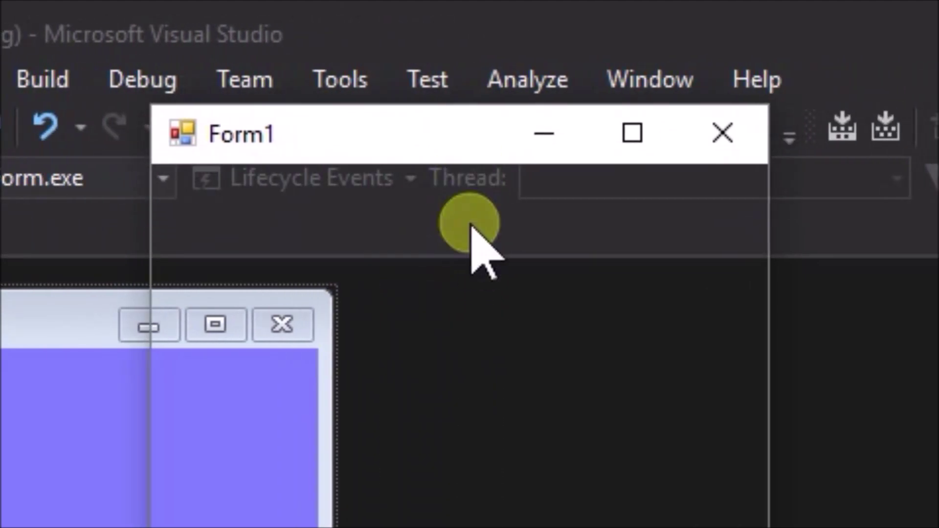
pyautogui.click(469, 138)
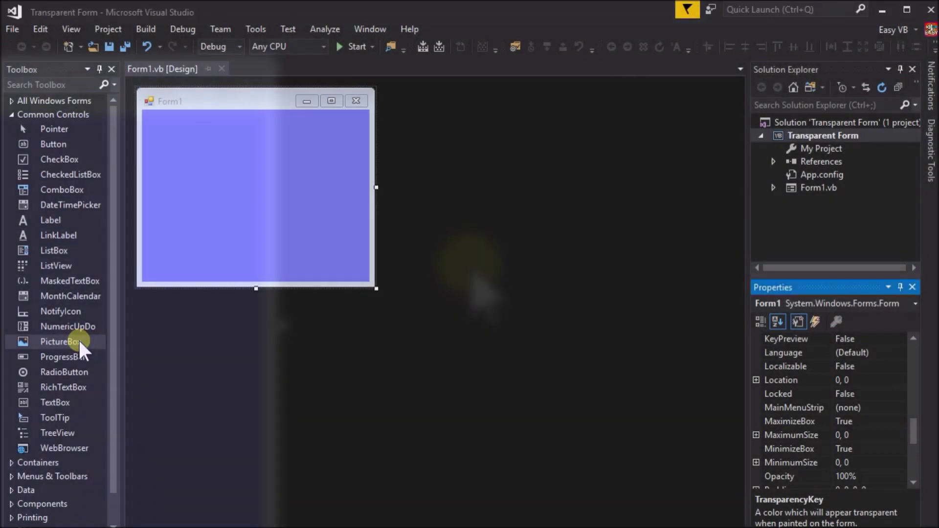
pyautogui.click(83, 342)
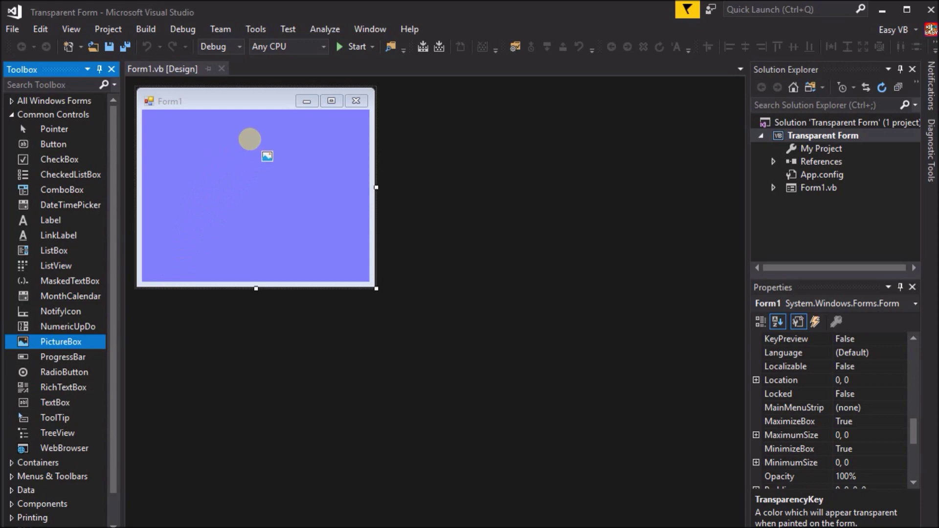
# Step: Draw a picture box in the form's upper right and make its BackColor Yellow
pyautogui.moveTo(250, 139); pyautogui.dragTo(293, 177)
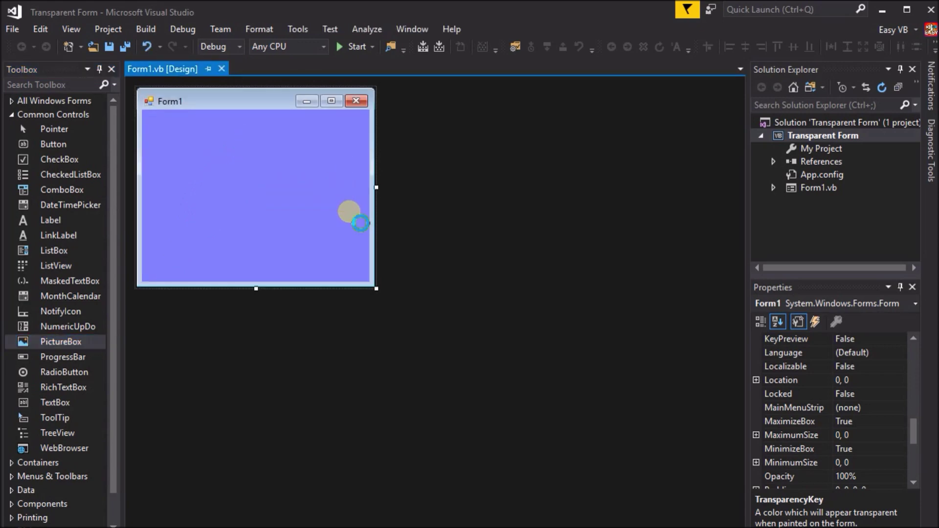
pyautogui.click(909, 356)
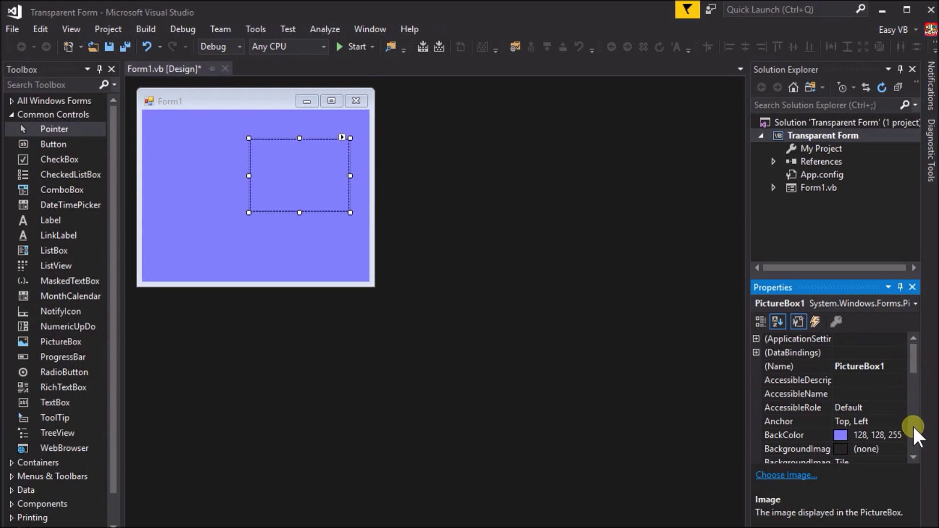
pyautogui.click(900, 436)
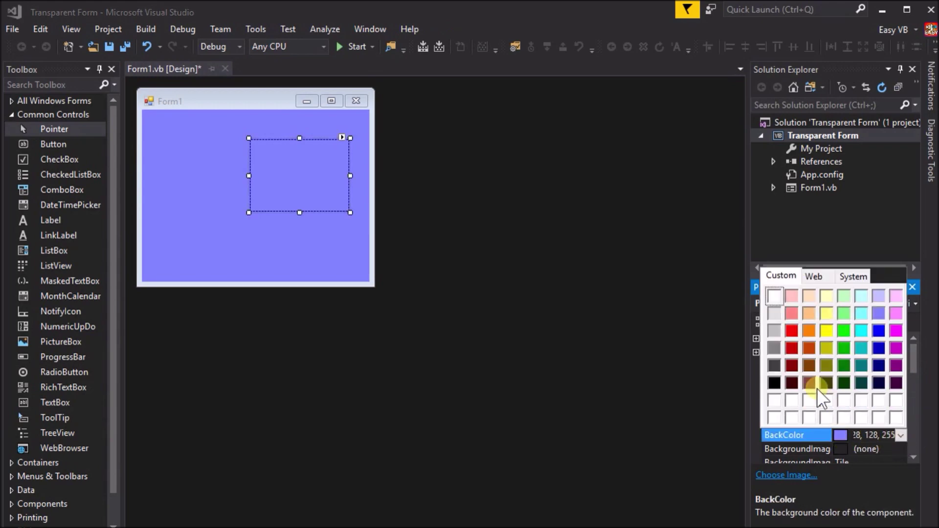
pyautogui.click(827, 334)
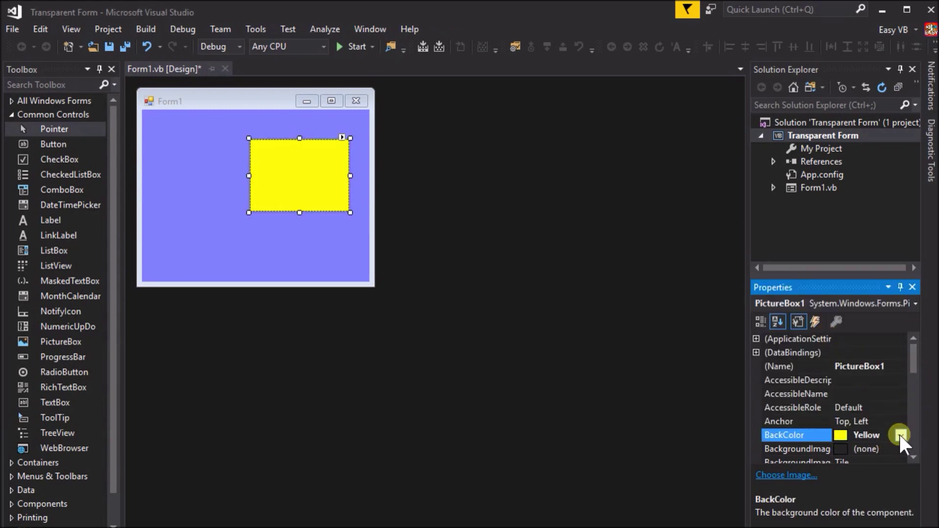
# Step: Set Form1's TransparencyKey to Yellow
pyautogui.click(355, 252)
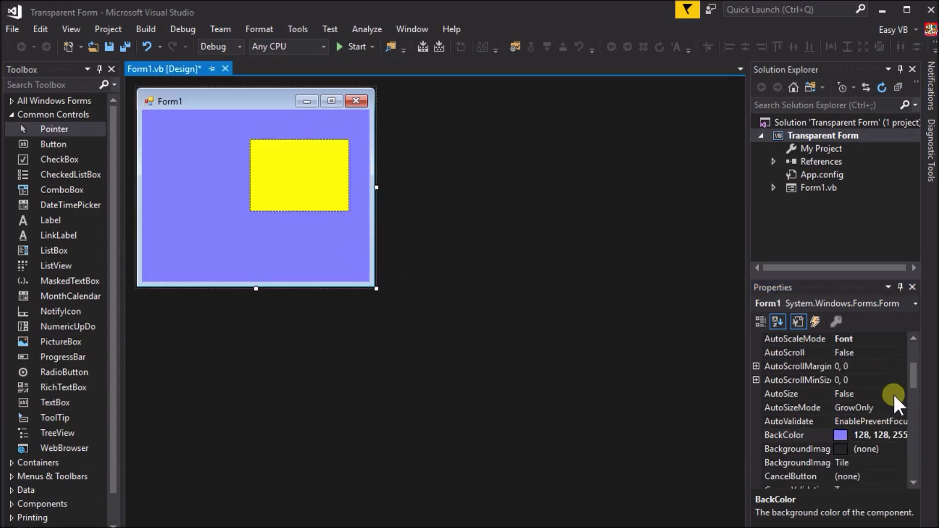
pyautogui.moveTo(912, 382); pyautogui.dragTo(914, 475)
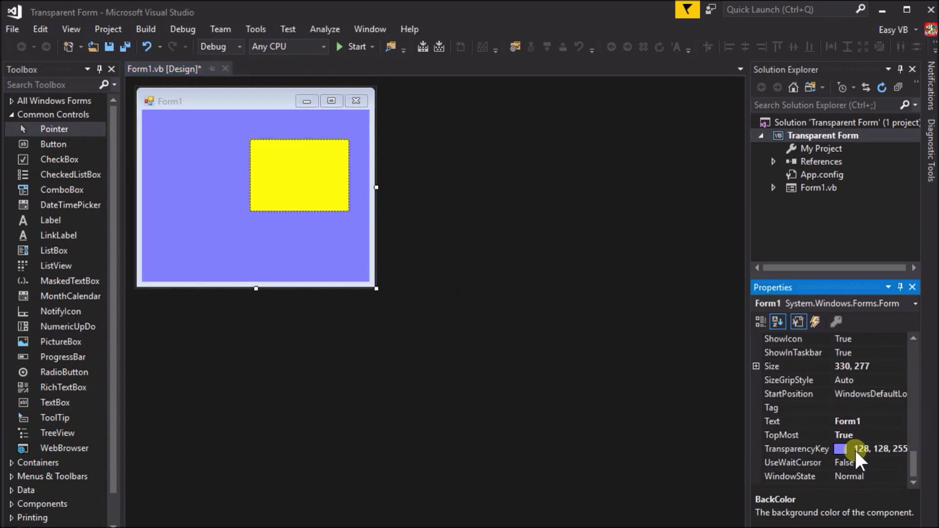
pyautogui.click(827, 449)
pyautogui.click(899, 449)
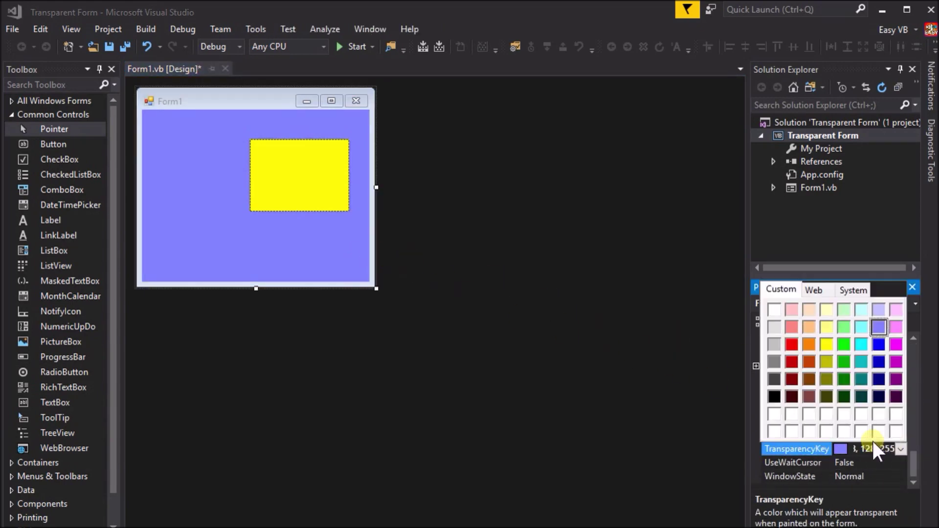
pyautogui.click(828, 341)
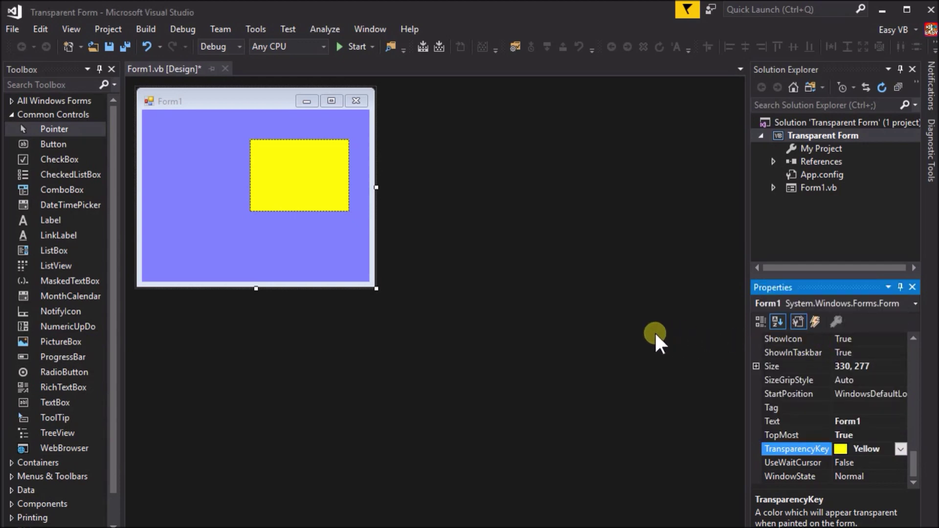
pyautogui.click(337, 49)
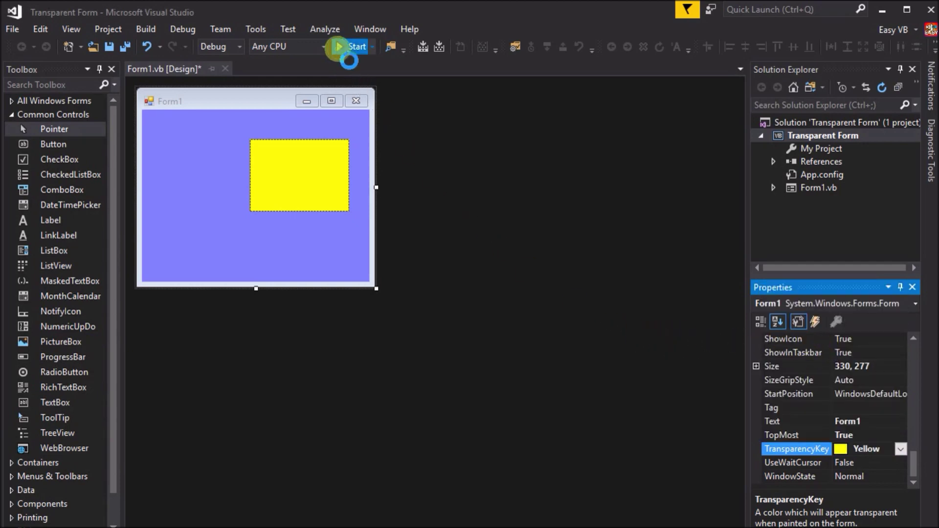
pyautogui.moveTo(144, 49); pyautogui.dragTo(447, 86)
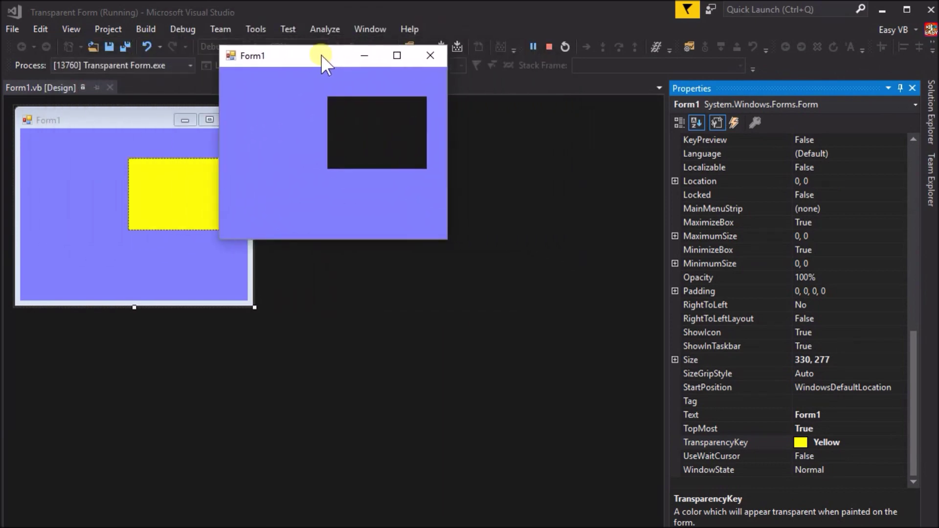
pyautogui.moveTo(447, 86); pyautogui.dragTo(399, 85)
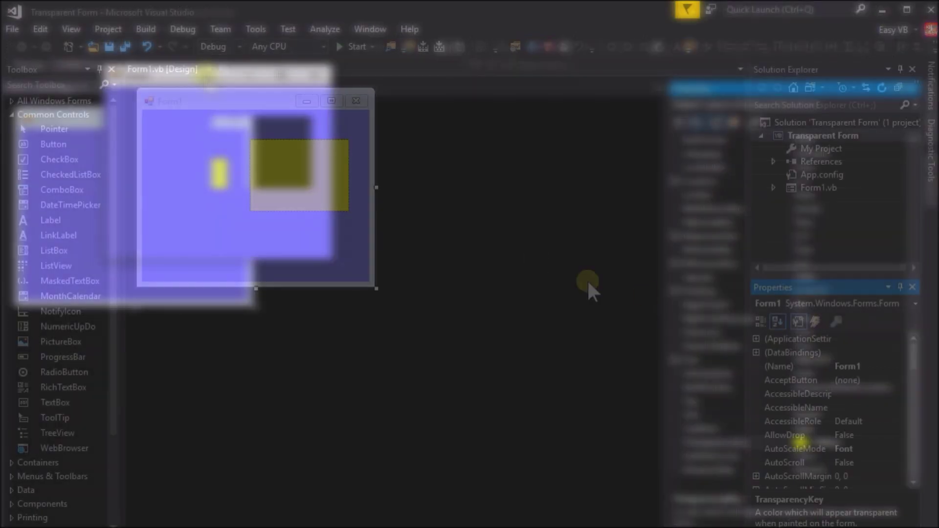
pyautogui.moveTo(914, 367); pyautogui.dragTo(916, 475)
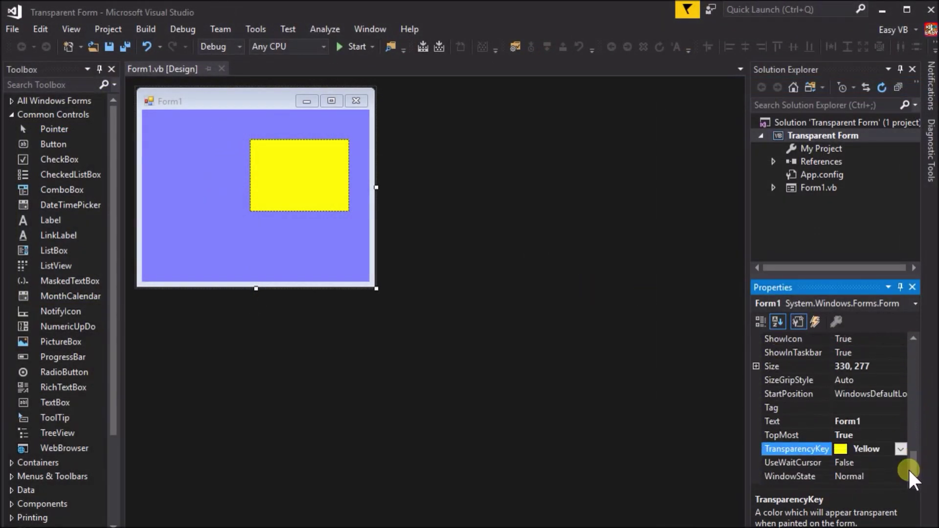
# Step: Switch Form1's TransparencyKey back to the light purple custom swatch (128, 128, 255)
pyautogui.click(901, 450)
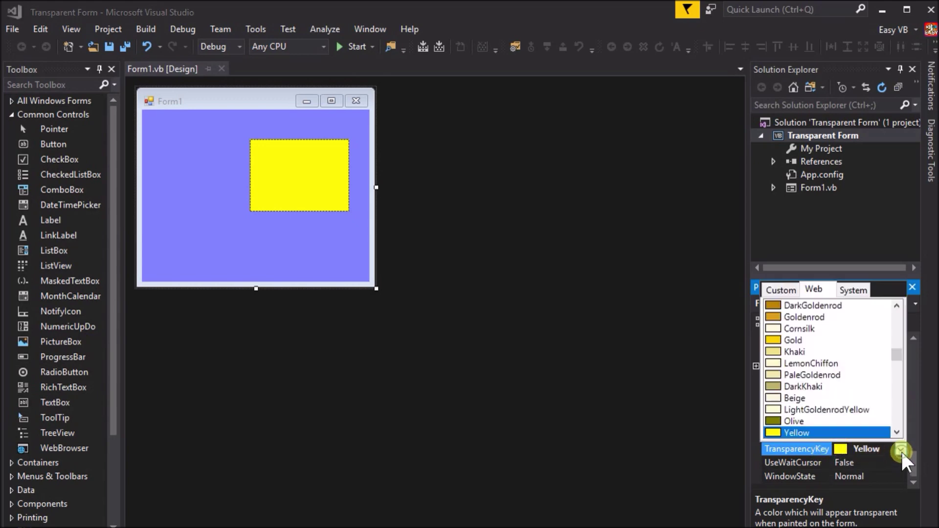
pyautogui.click(783, 291)
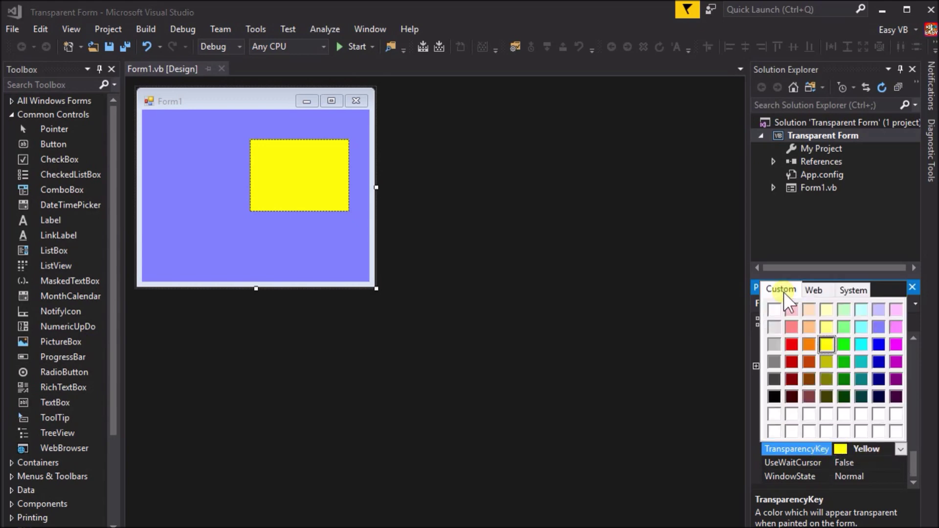
pyautogui.click(878, 328)
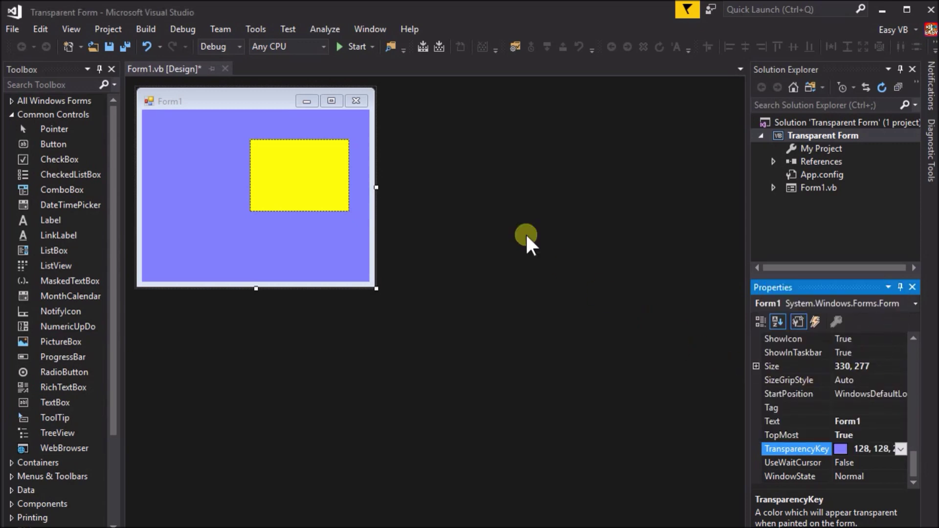
pyautogui.click(340, 49)
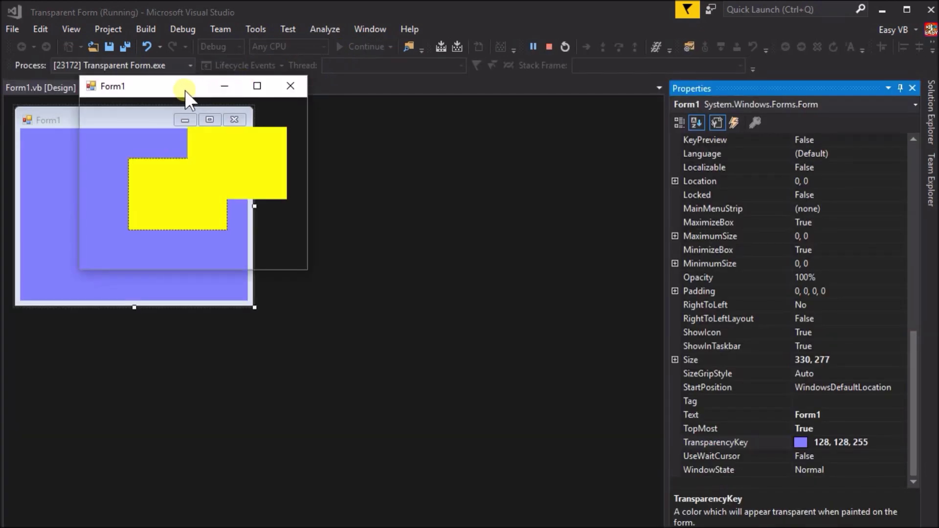
pyautogui.moveTo(185, 90)
pyautogui.mouseDown()
pyautogui.moveTo(389, 26)
pyautogui.moveTo(463, 47)
pyautogui.moveTo(255, 74)
pyautogui.moveTo(161, 134)
pyautogui.moveTo(184, 220)
pyautogui.moveTo(343, 218)
pyautogui.moveTo(402, 150)
pyautogui.mouseUp()
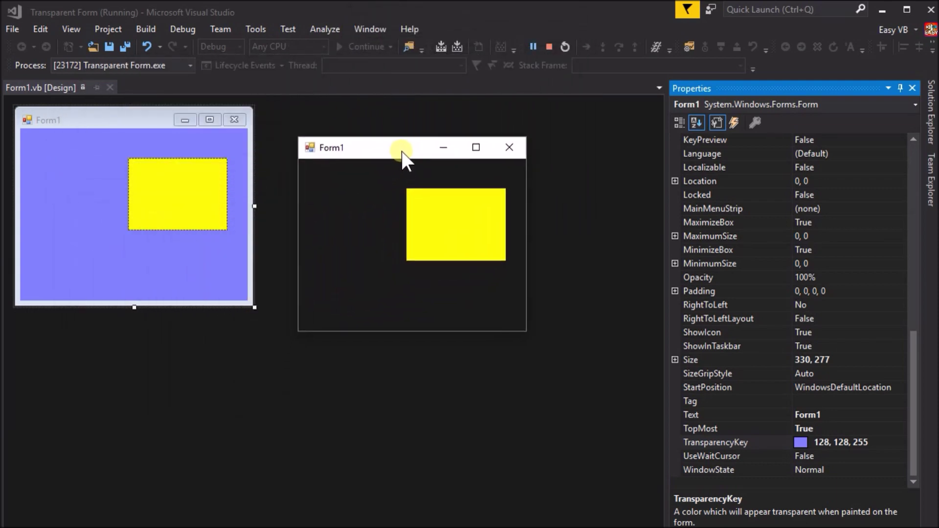
pyautogui.click(510, 149)
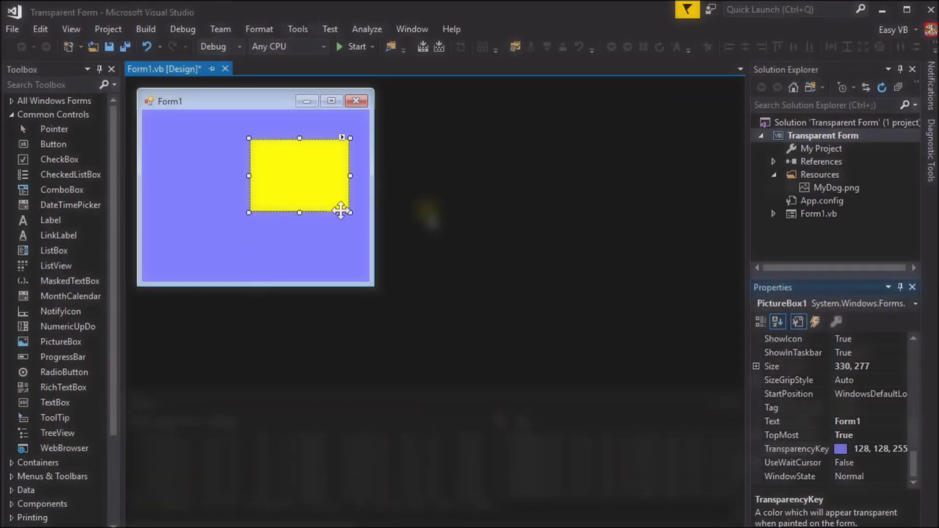
# Step: Delete the yellow picture box and set MyDog as Form1's background image
pyautogui.rightClick(341, 211)
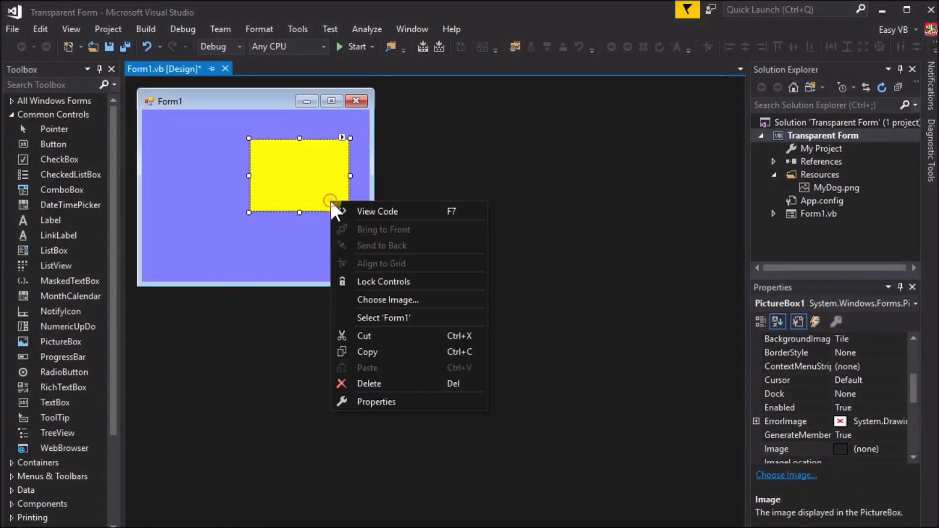
pyautogui.click(342, 383)
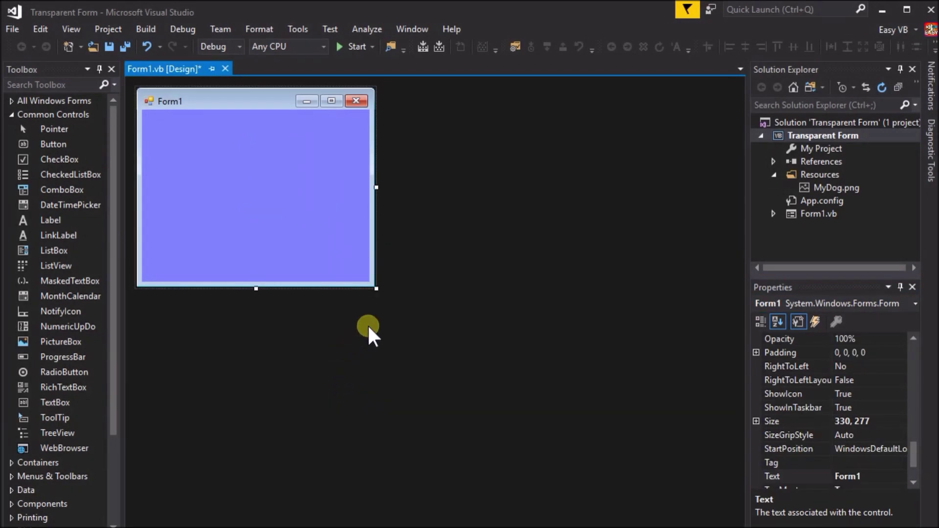
pyautogui.click(915, 424)
pyautogui.moveTo(914, 425); pyautogui.dragTo(915, 371)
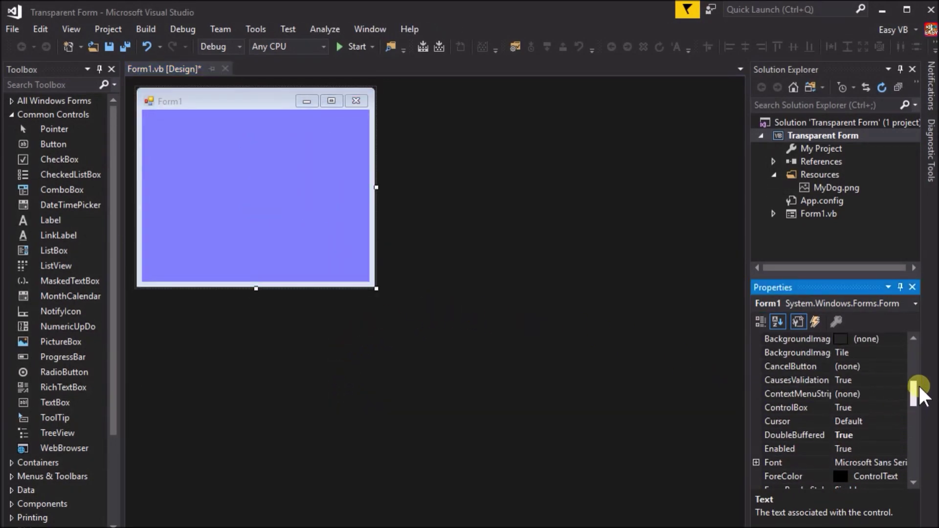
pyautogui.click(901, 422)
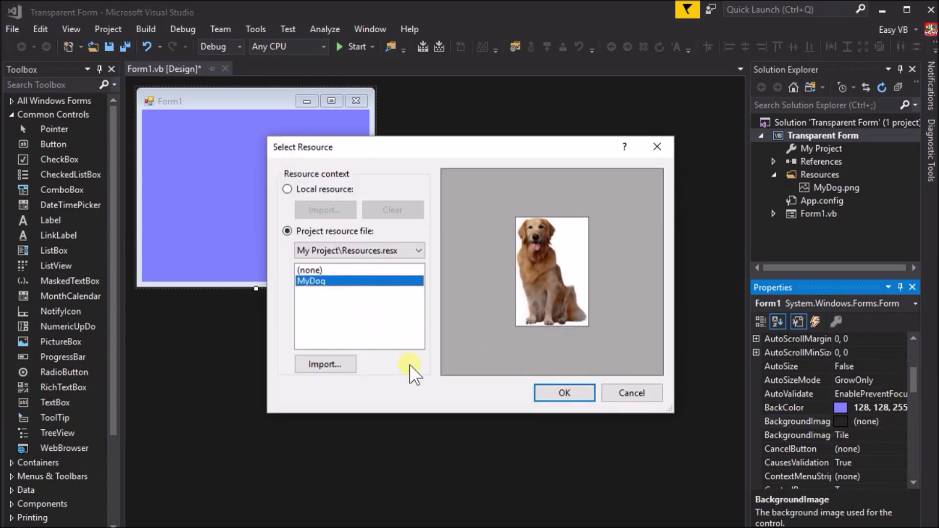
pyautogui.click(563, 394)
# Step: Set BackgroundImageLayout to Center and run the form to test the dog image
pyautogui.click(802, 436)
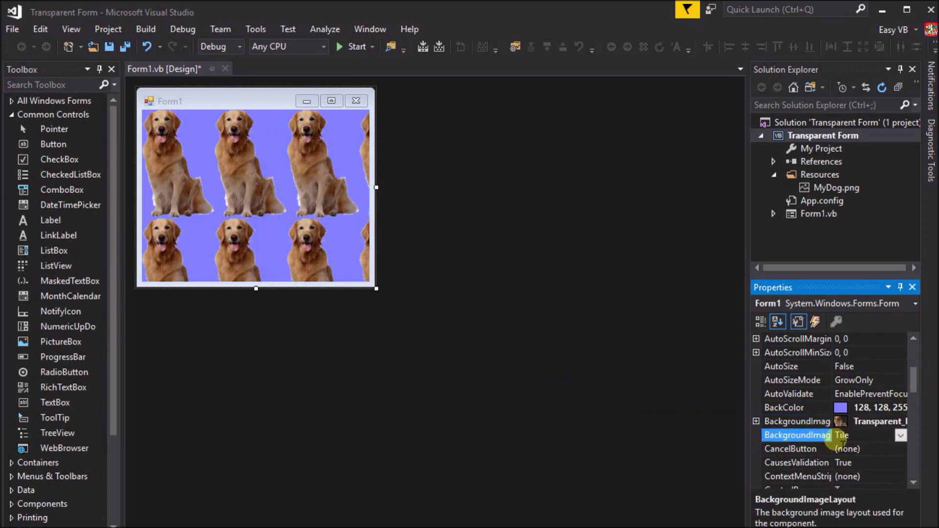
pyautogui.click(901, 436)
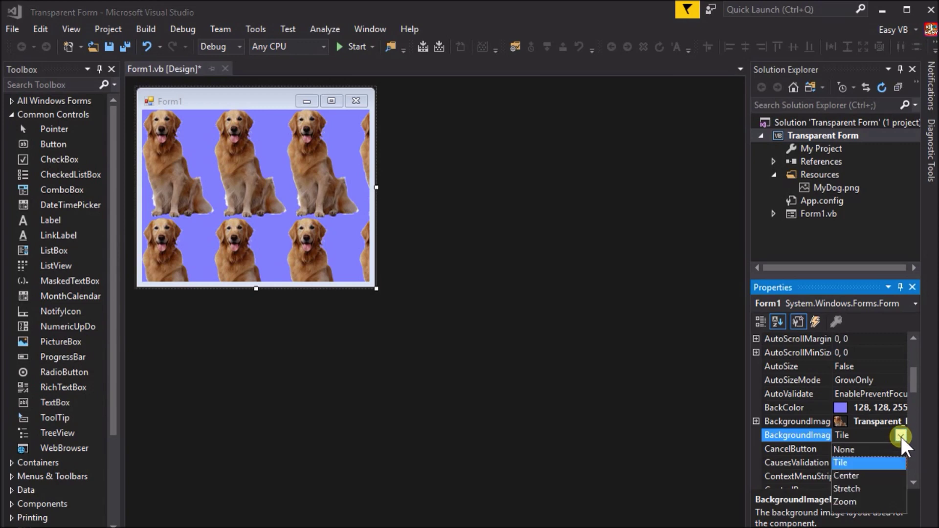
pyautogui.click(847, 476)
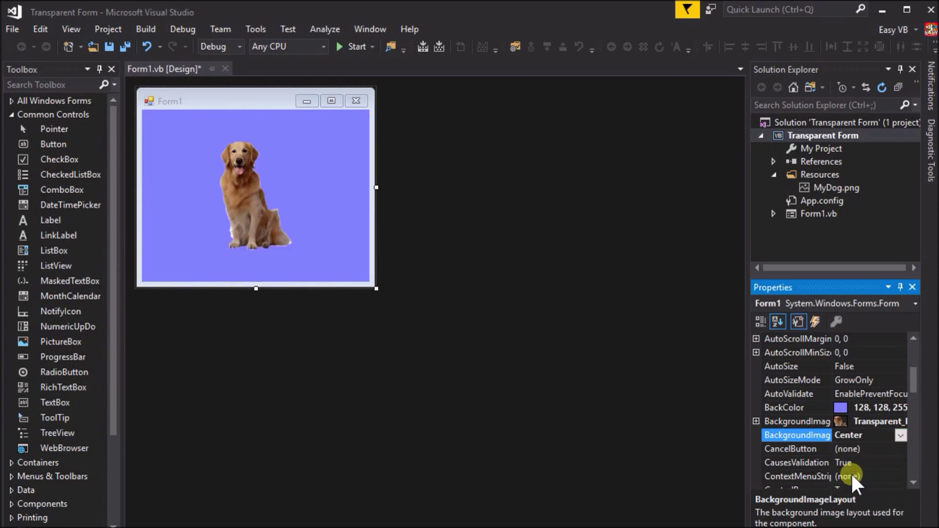
pyautogui.click(337, 47)
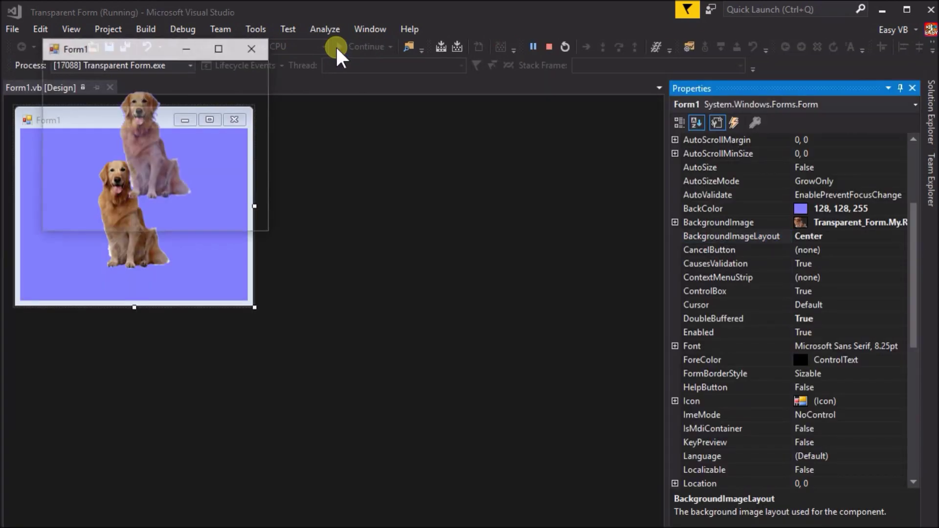
pyautogui.moveTo(167, 47)
pyautogui.mouseDown()
pyautogui.moveTo(400, 200)
pyautogui.moveTo(325, 105)
pyautogui.moveTo(397, 145)
pyautogui.mouseUp()
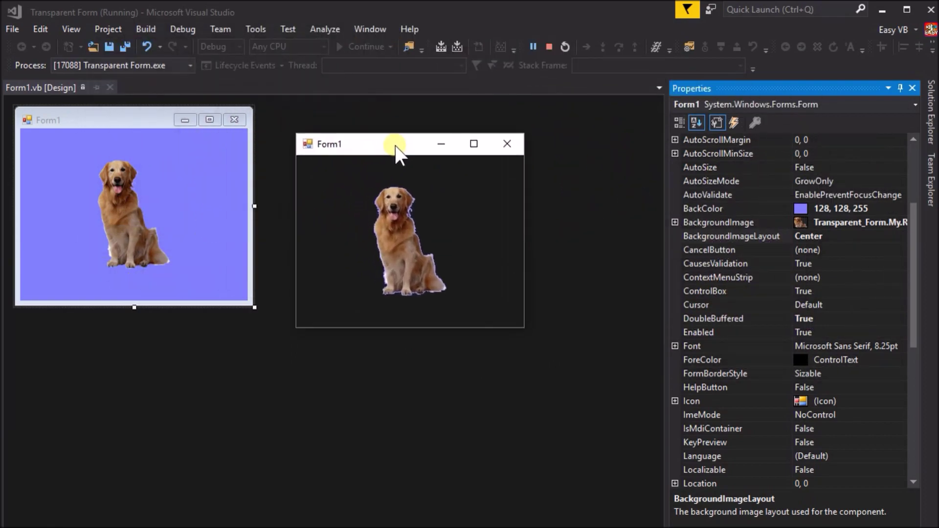
pyautogui.click(507, 146)
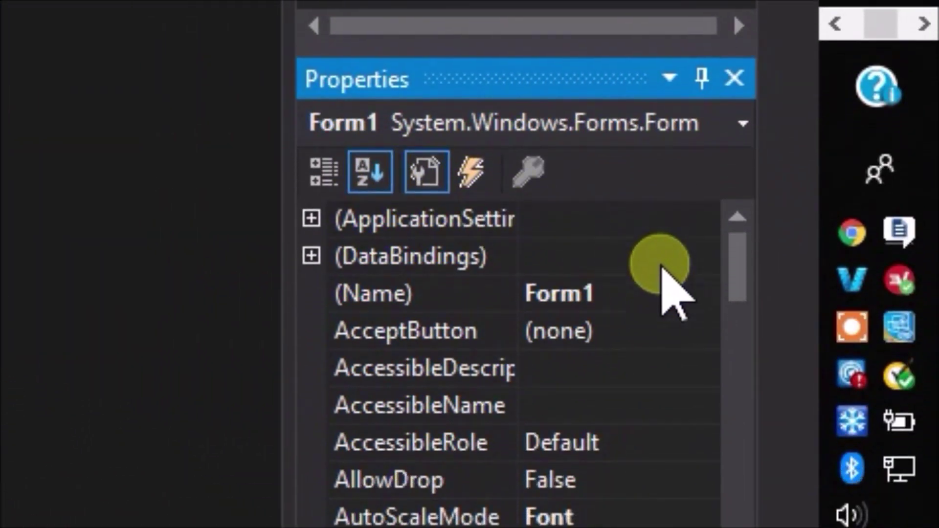
pyautogui.scroll(-1, 744, 284)
pyautogui.scroll(-2, 744, 283)
pyautogui.scroll(-2, 744, 284)
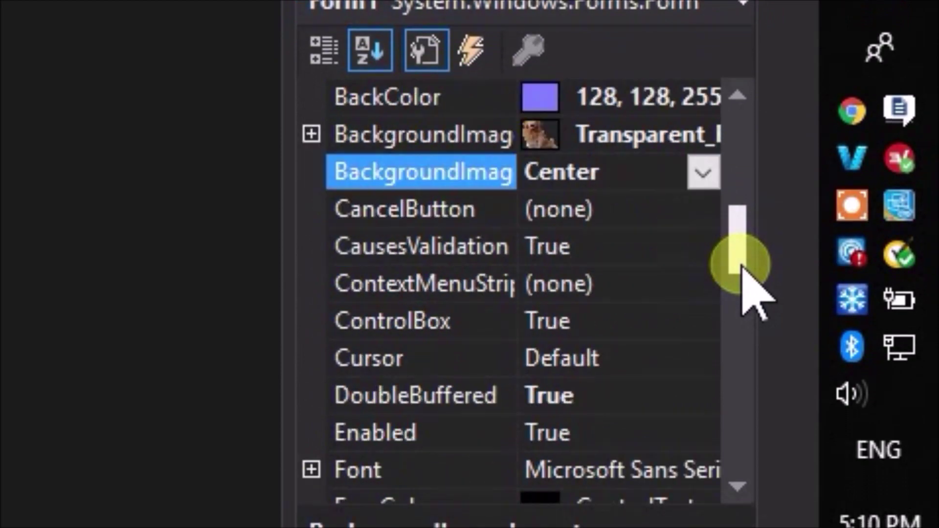
pyautogui.scroll(-2, 744, 283)
pyautogui.scroll(-1, 744, 283)
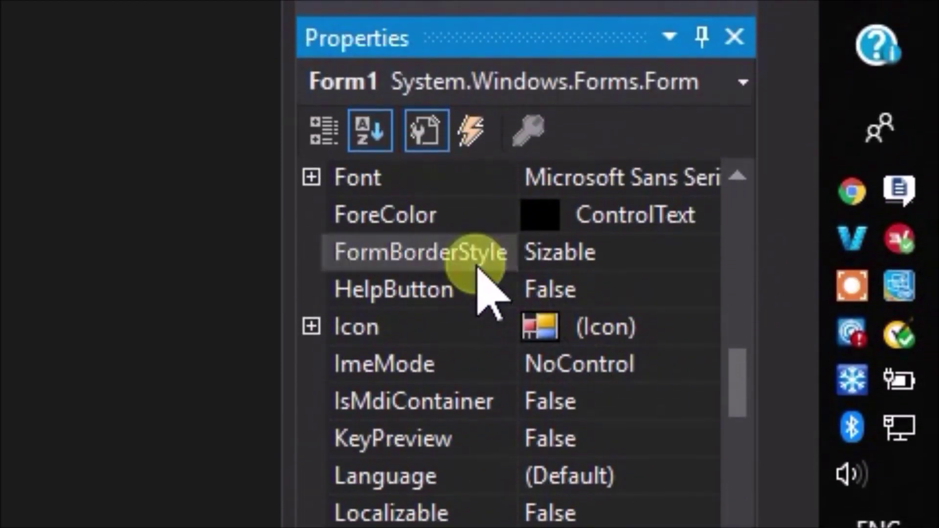
# Step: Set Form1's FormBorderStyle to None and run the floating dog app
pyautogui.click(474, 270)
pyautogui.click(705, 272)
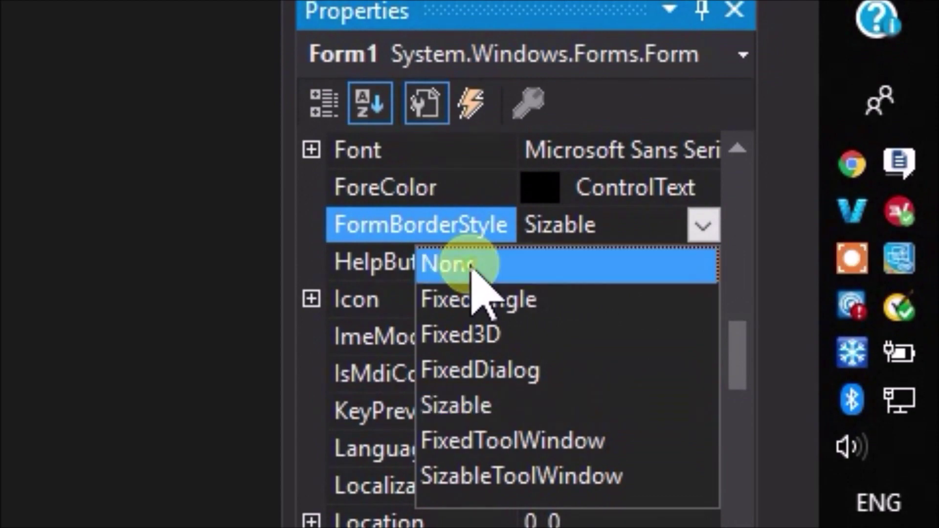
pyautogui.click(473, 271)
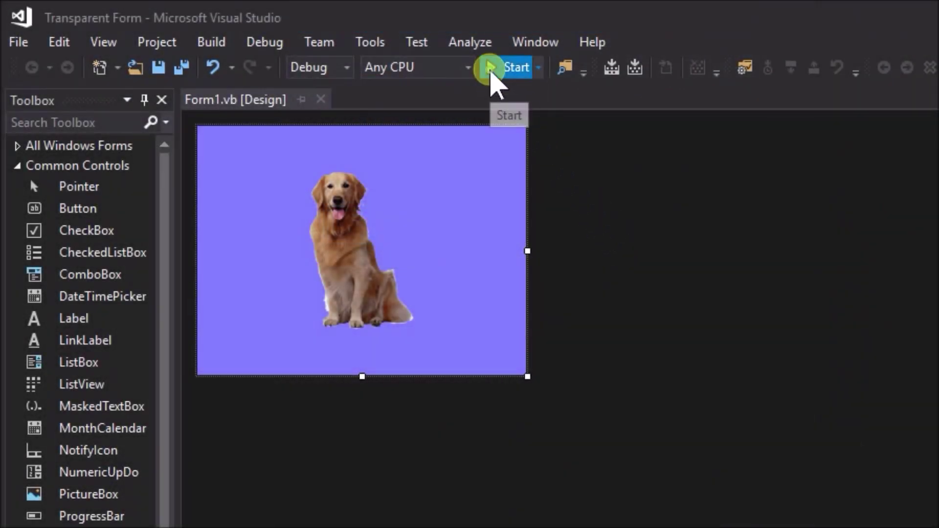
pyautogui.click(492, 71)
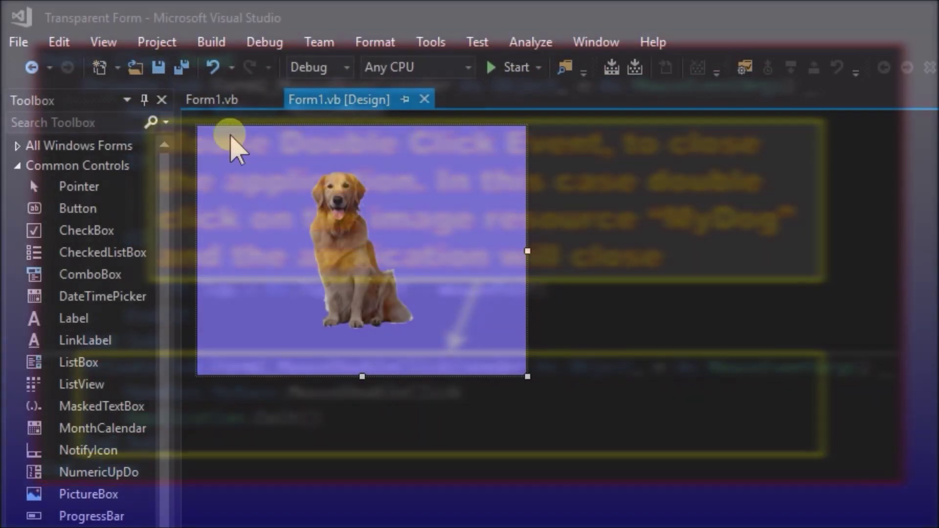
# Step: Switch to the Form1.vb code showing the MouseMove and MouseDoubleClick handlers
pyautogui.click(220, 104)
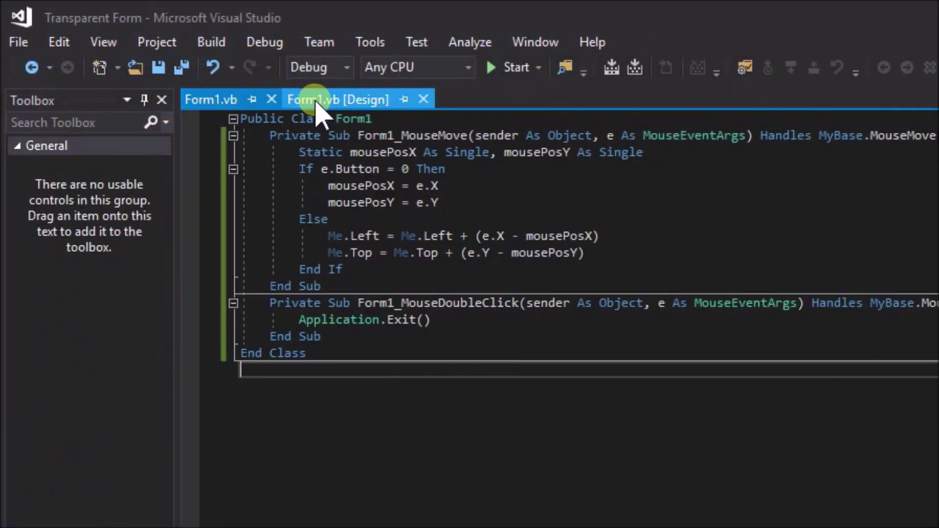
# Step: Run the borderless dog app, drag it up the screen, and double-click to exit
pyautogui.click(490, 69)
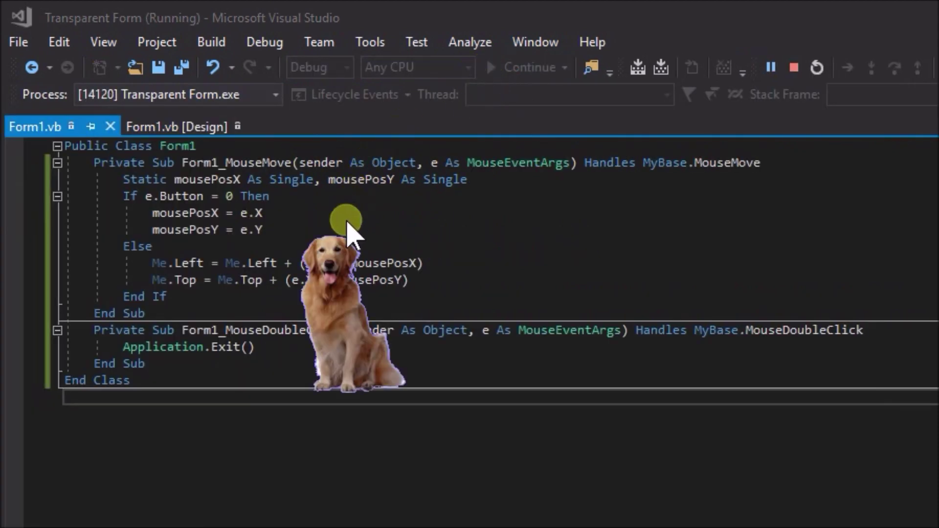
pyautogui.moveTo(323, 308)
pyautogui.mouseDown()
pyautogui.moveTo(308, 136)
pyautogui.moveTo(178, 168)
pyautogui.moveTo(639, 315)
pyautogui.moveTo(389, 315)
pyautogui.moveTo(327, 269)
pyautogui.moveTo(472, 238)
pyautogui.mouseUp()
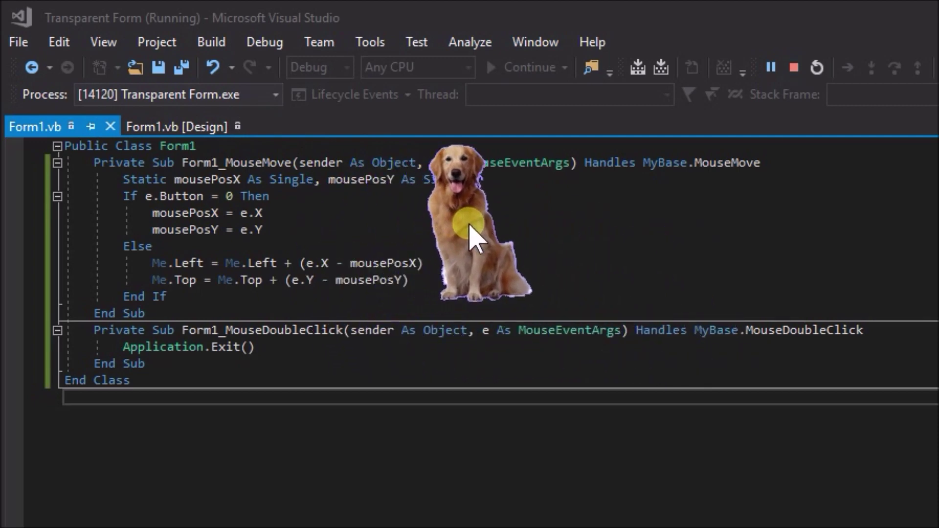
pyautogui.doubleClick(459, 220)
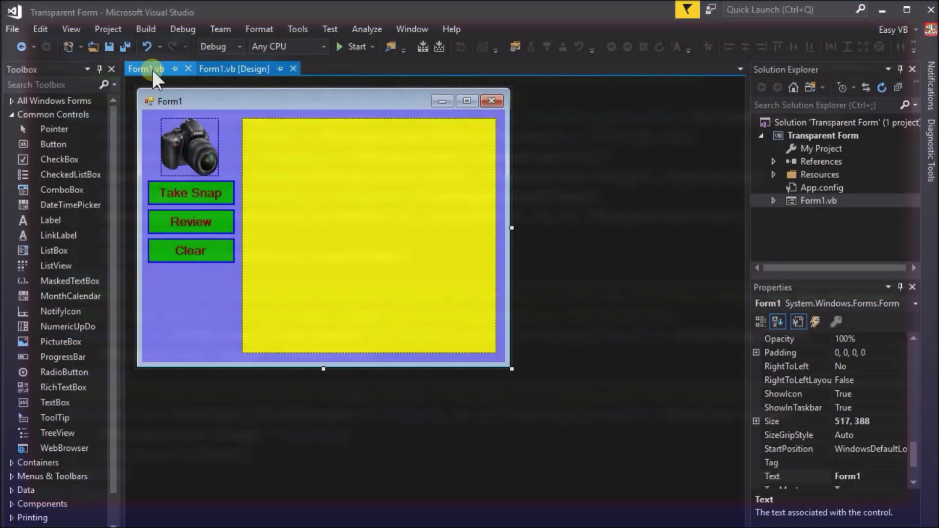
# Step: Open the snapshot form's Form1.vb code with the BtnTakeSnap, BtnReview and BtnClear handlers
pyautogui.click(150, 68)
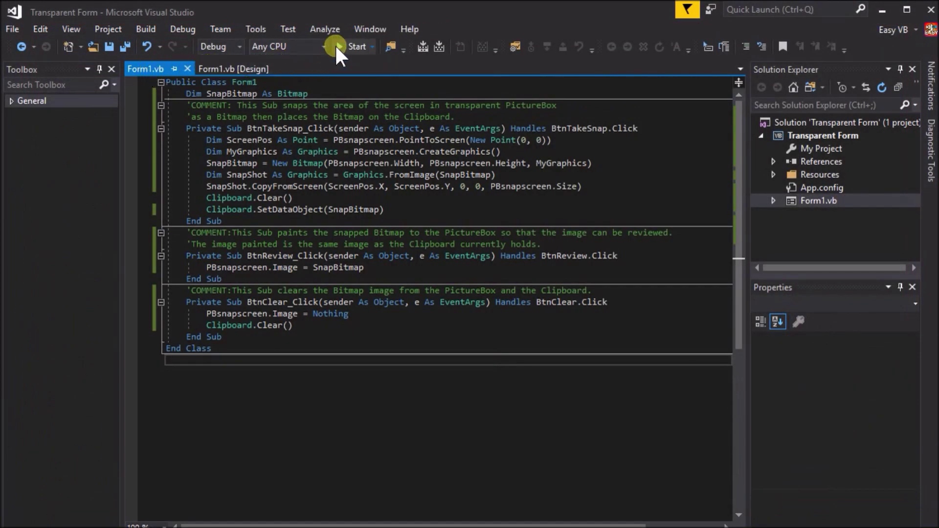
# Step: Run the snapshot tool project and minimize Visual Studio to reveal the browser and Word
pyautogui.click(350, 50)
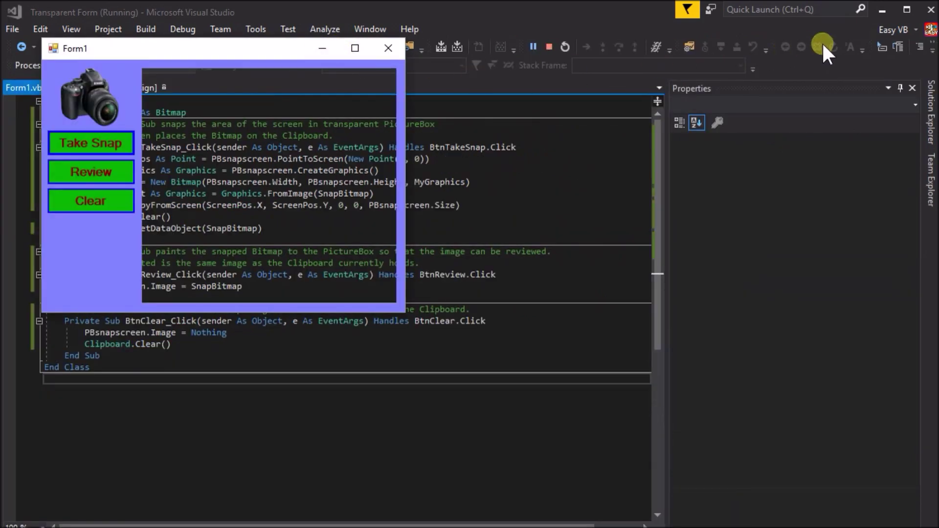
pyautogui.click(884, 11)
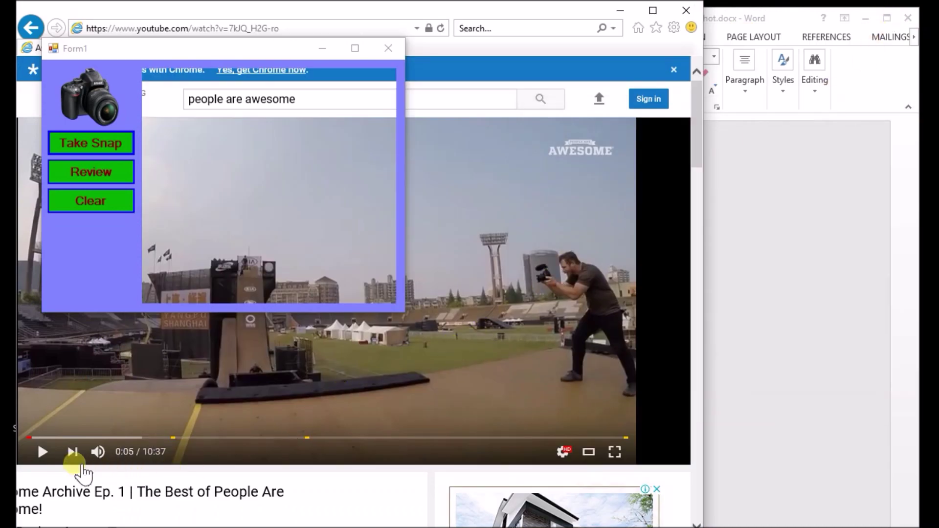
# Step: Play the YouTube video, move Form1 over it, and test Take Snap, Review and Clear
pyautogui.click(44, 453)
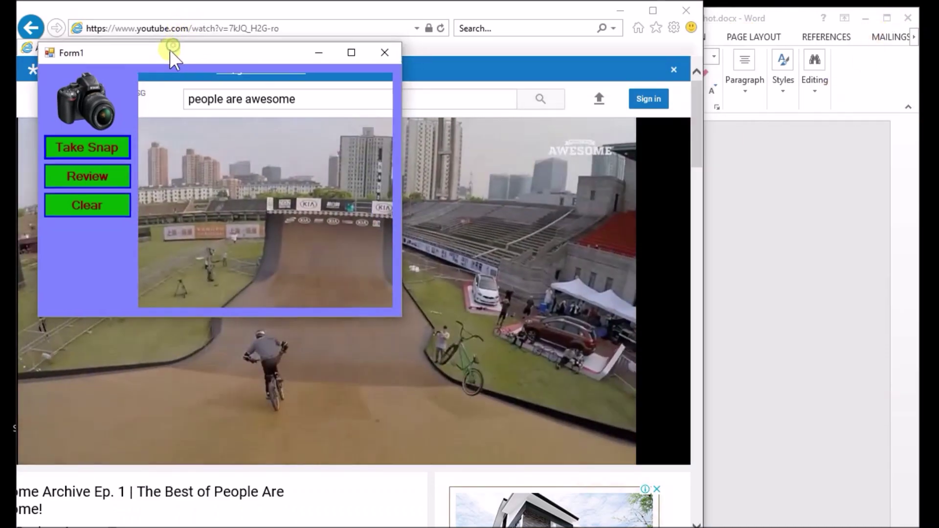
pyautogui.moveTo(174, 45)
pyautogui.mouseDown()
pyautogui.moveTo(149, 122)
pyautogui.moveTo(163, 167)
pyautogui.mouseUp()
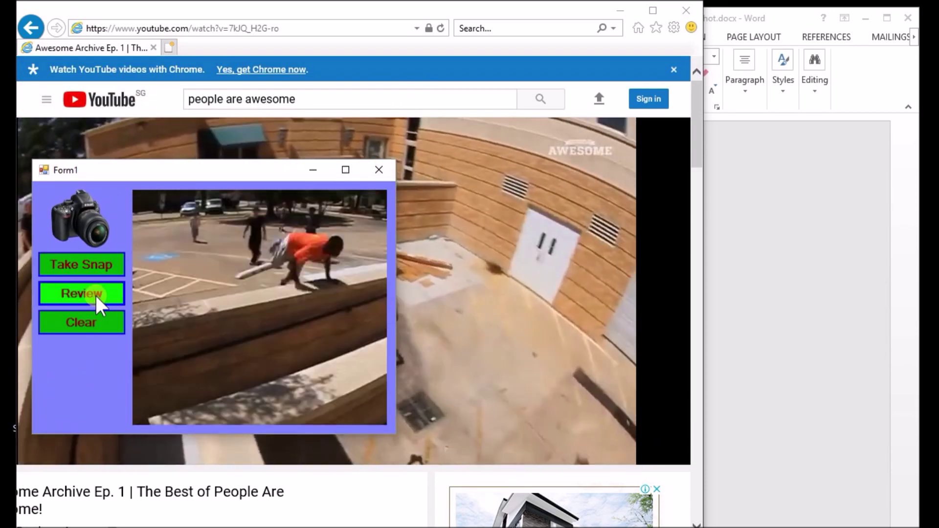
pyautogui.click(95, 293)
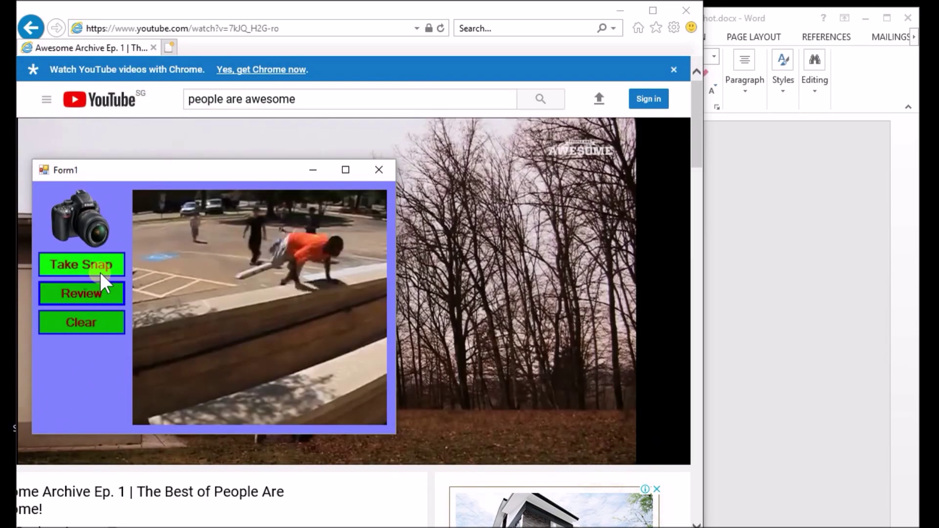
pyautogui.click(100, 270)
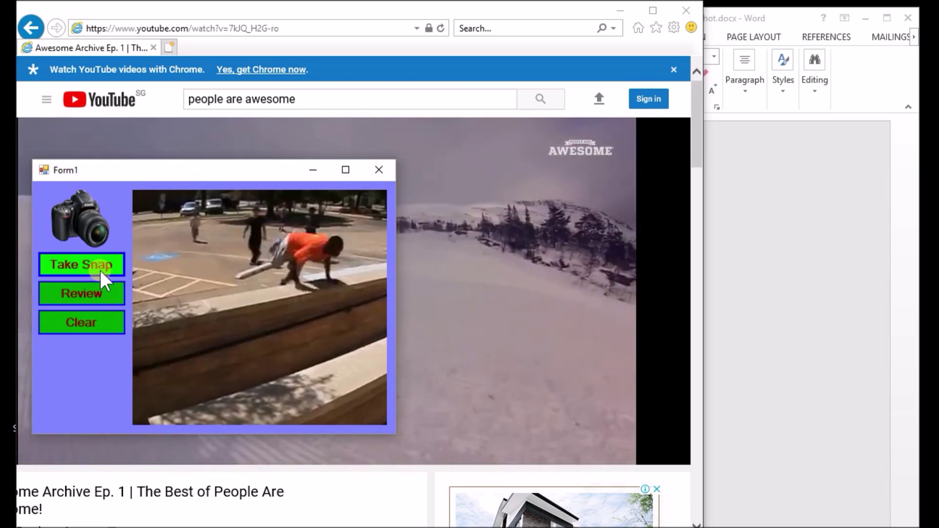
pyautogui.click(96, 321)
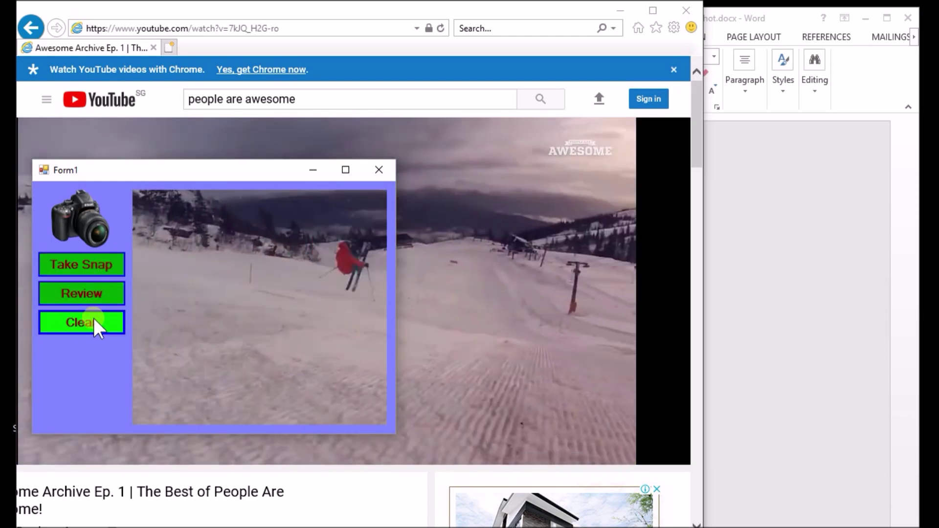
pyautogui.click(99, 272)
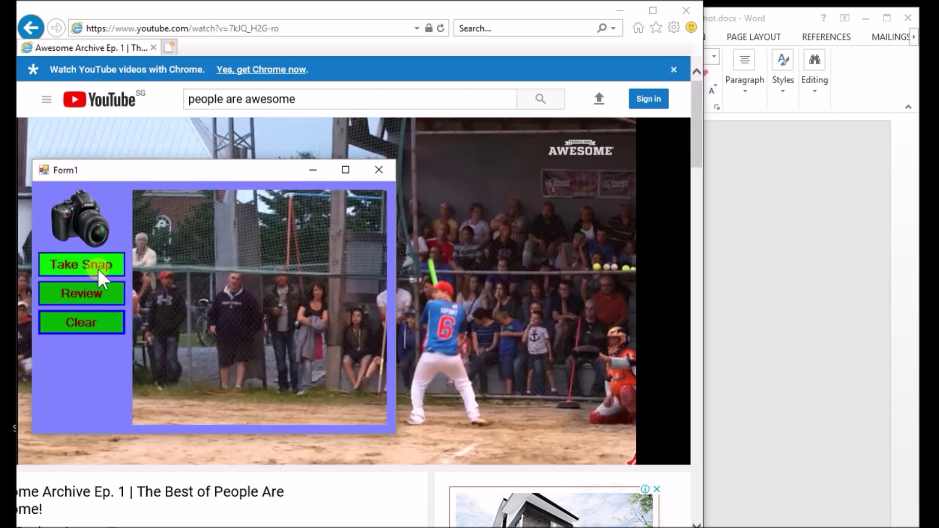
pyautogui.click(97, 267)
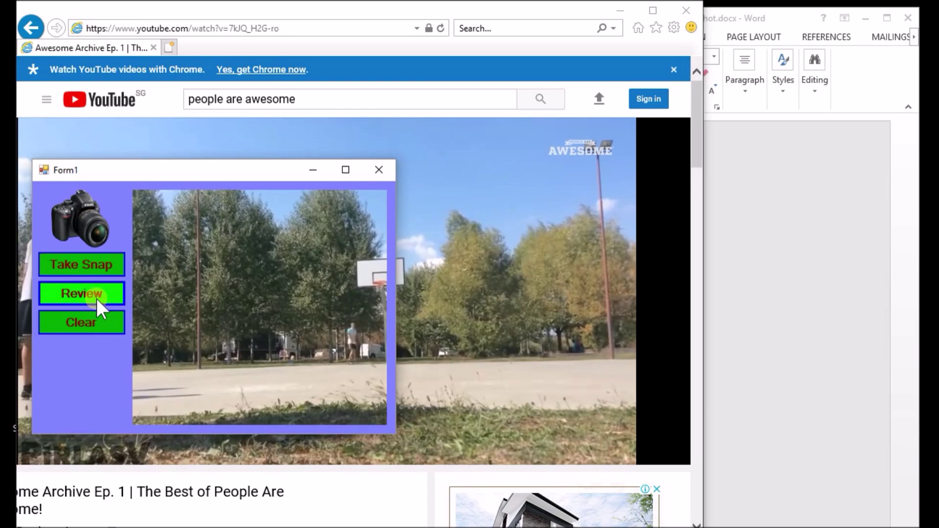
pyautogui.click(93, 318)
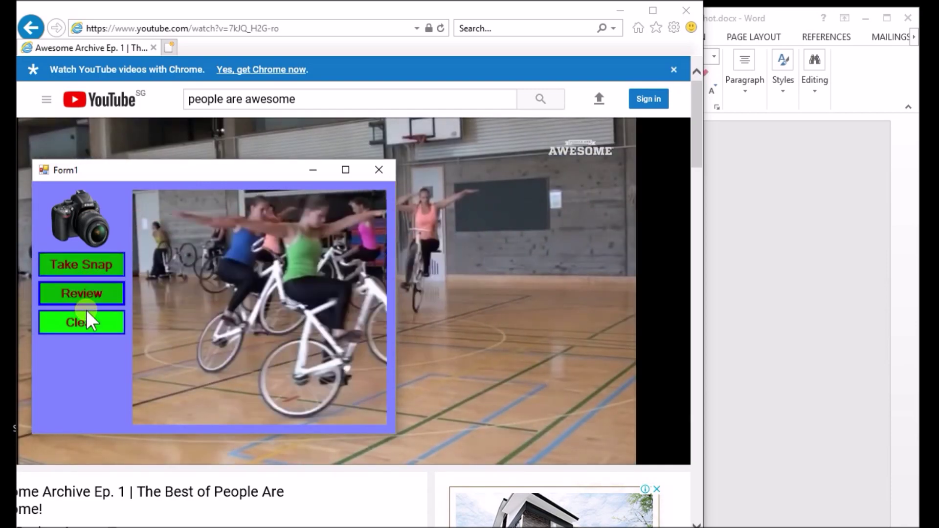
# Step: Paste the cyclists snapshot into the blank SnapShot.docx page
pyautogui.click(778, 288)
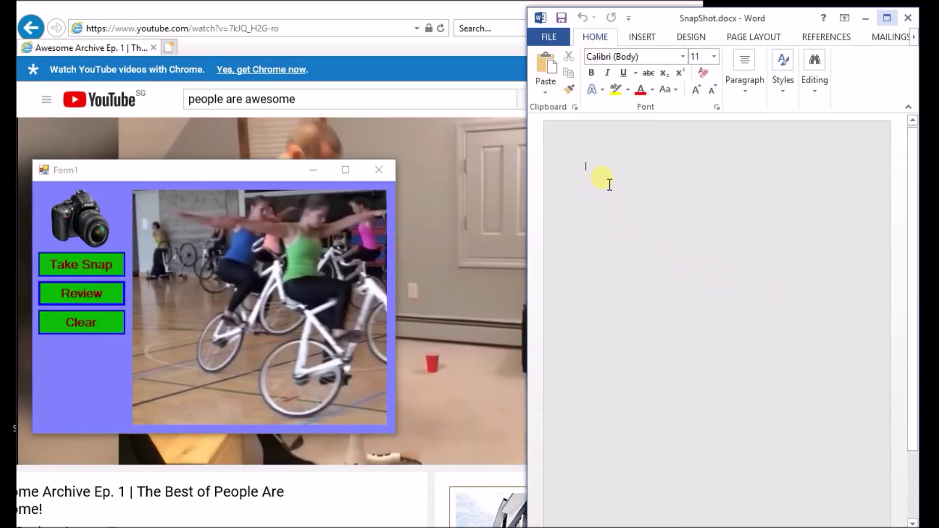
pyautogui.rightClick(596, 189)
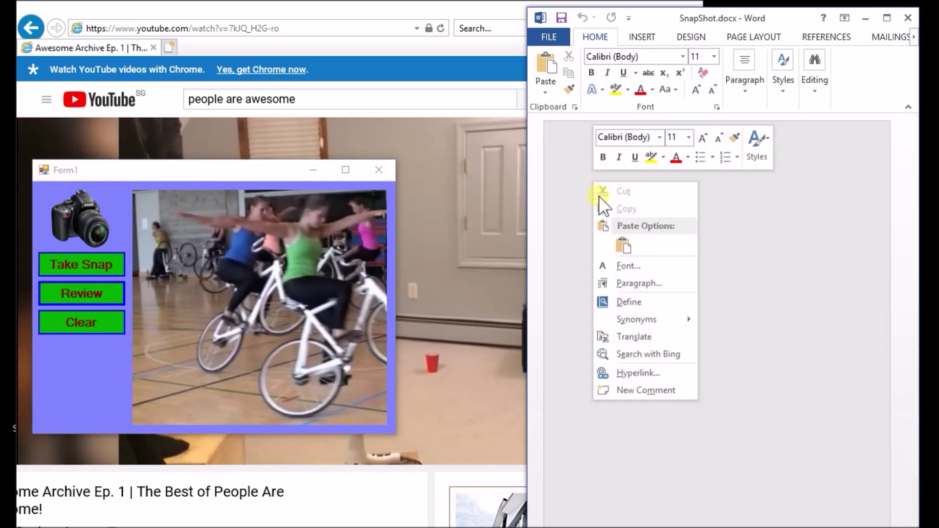
pyautogui.click(625, 246)
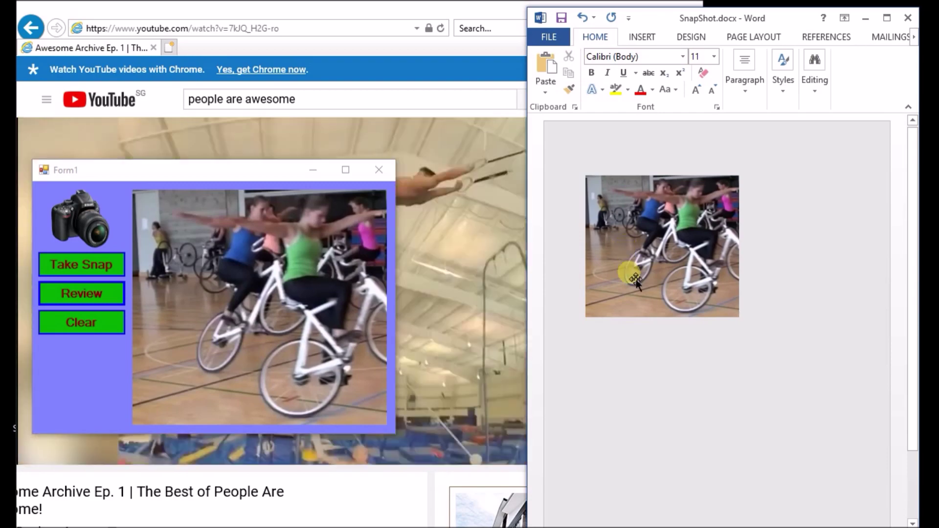
# Step: Capture the canyon scene, paste it below the cyclists picture, then clear Form1
pyautogui.click(85, 325)
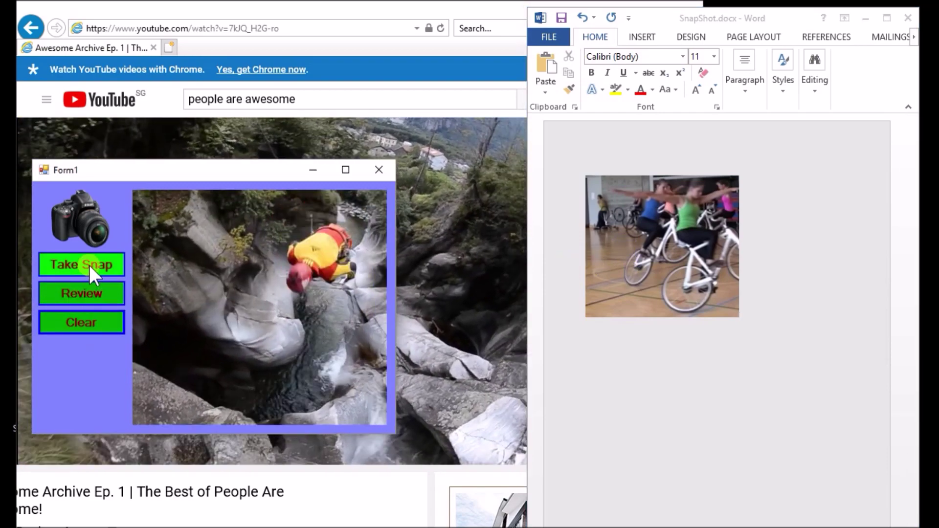
pyautogui.click(92, 294)
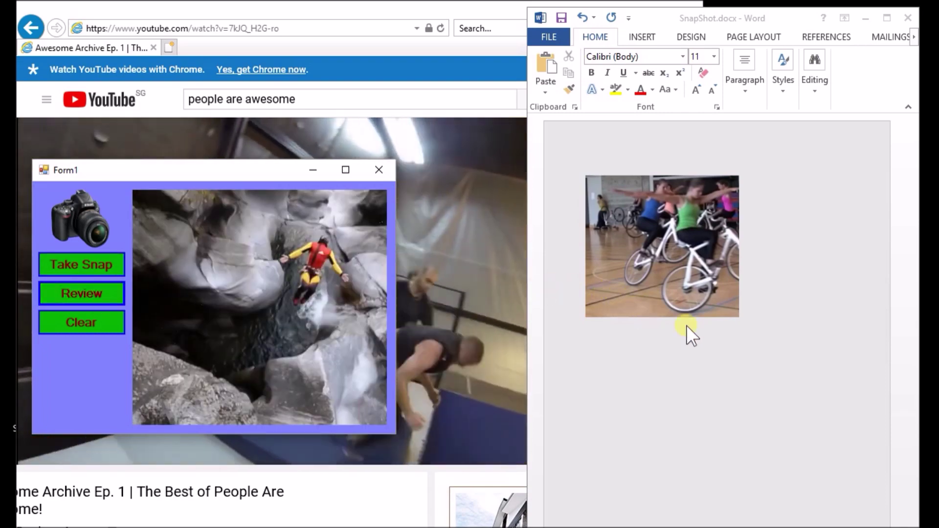
pyautogui.click(694, 331)
pyautogui.rightClick(693, 334)
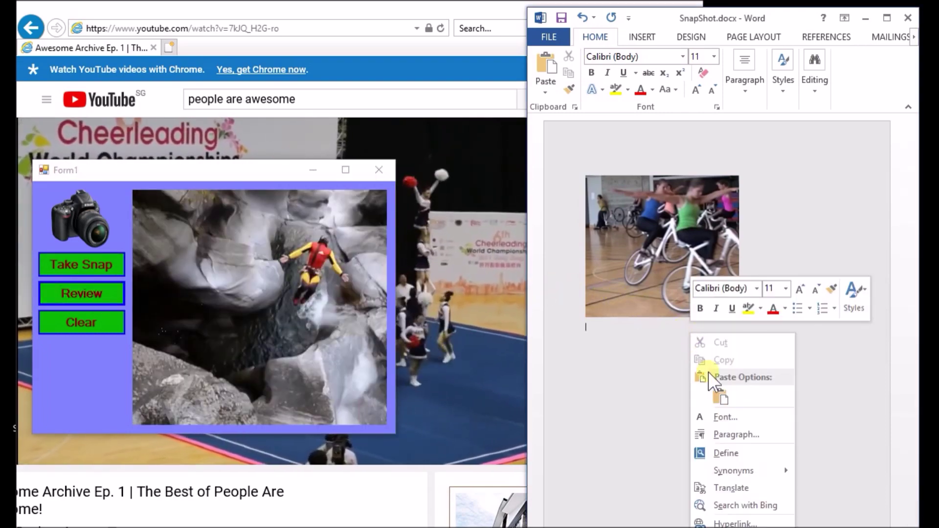
pyautogui.click(701, 389)
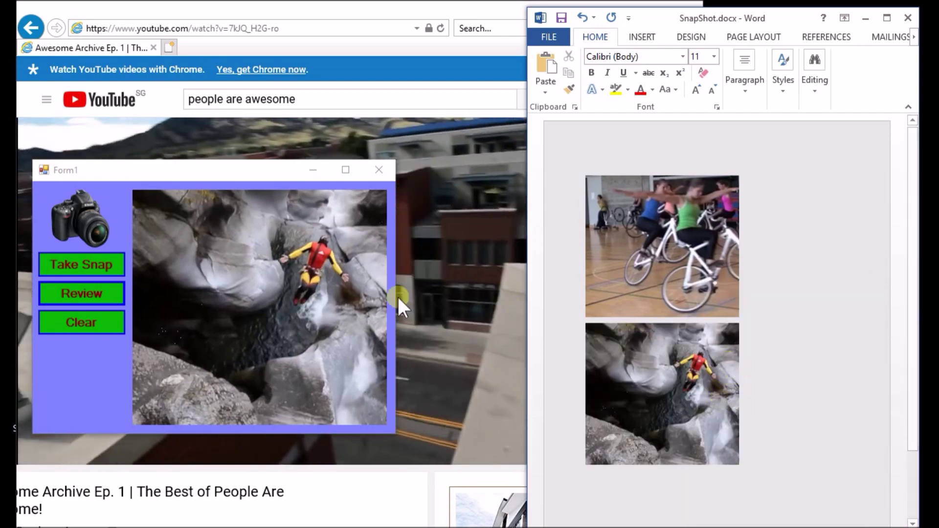
pyautogui.click(89, 323)
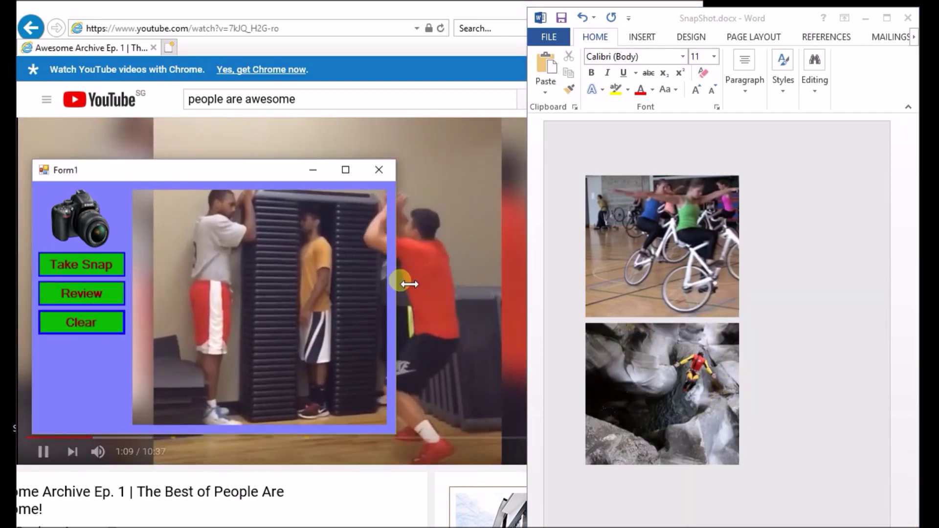
# Step: Make the snapshot window narrower and taller, and move it up and right
pyautogui.moveTo(396, 292); pyautogui.dragTo(276, 293)
pyautogui.moveTo(140, 176); pyautogui.dragTo(215, 145)
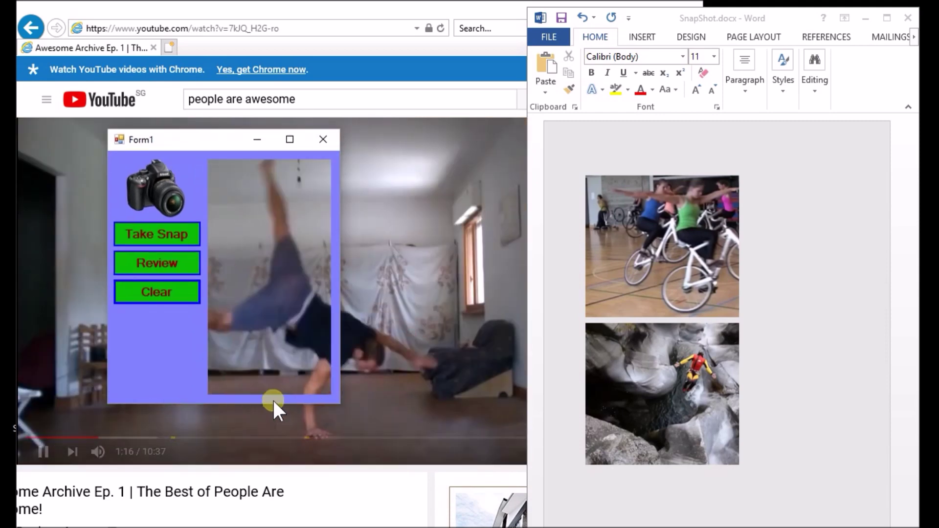
pyautogui.moveTo(272, 402); pyautogui.dragTo(271, 443)
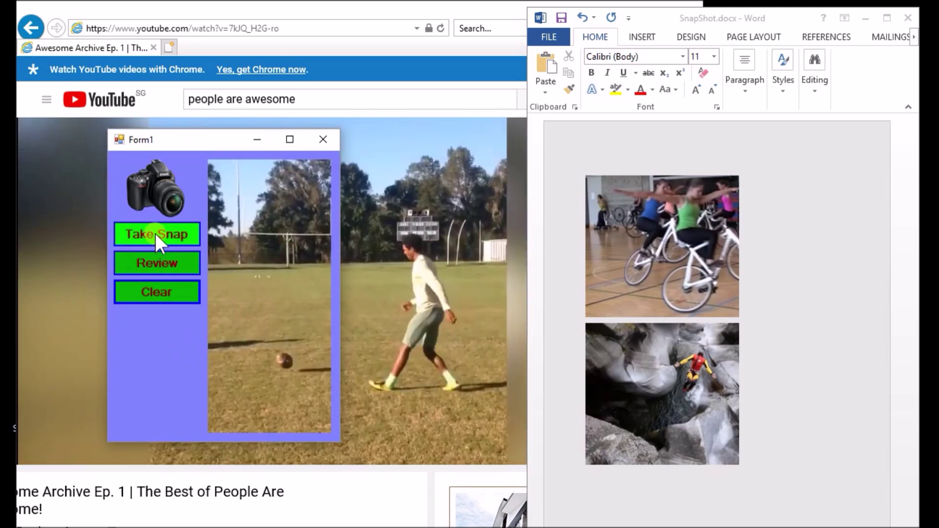
pyautogui.moveTo(200, 144)
pyautogui.mouseDown()
pyautogui.moveTo(252, 146)
pyautogui.moveTo(213, 148)
pyautogui.mouseUp()
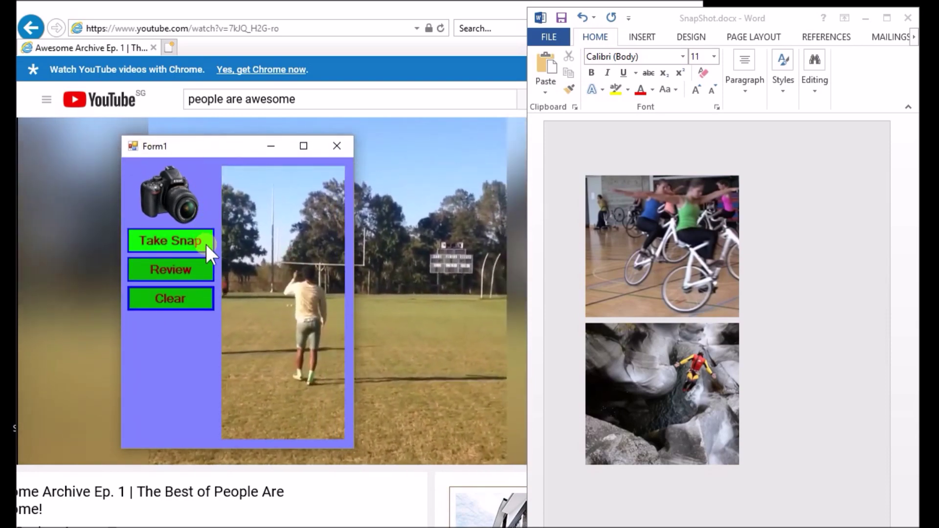
# Step: Snap and clear the field scene, capture the diver mid-flip, and bring up Word's paste menu
pyautogui.click(188, 243)
pyautogui.click(176, 267)
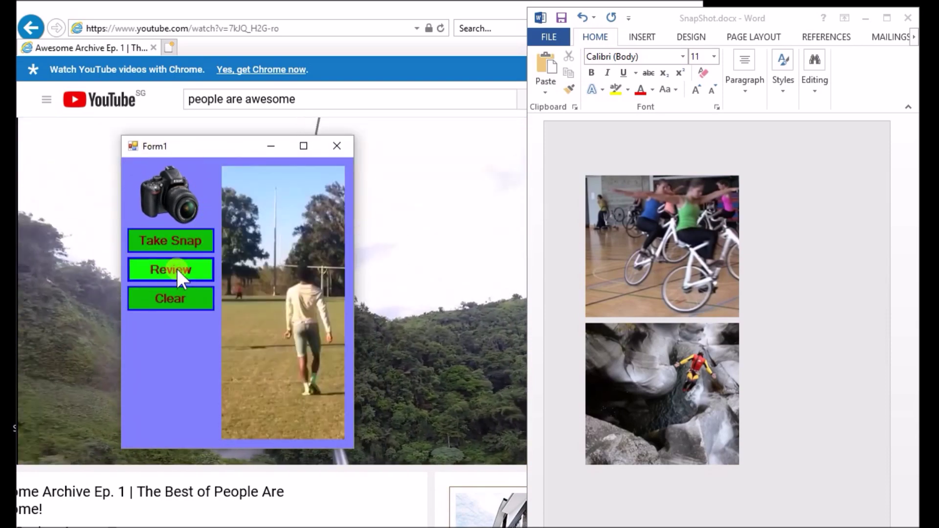
pyautogui.click(169, 301)
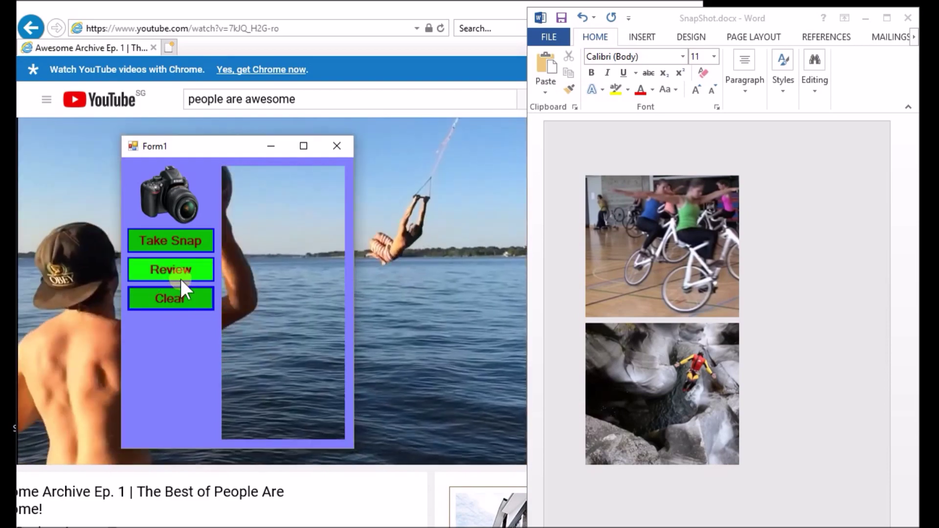
pyautogui.click(184, 239)
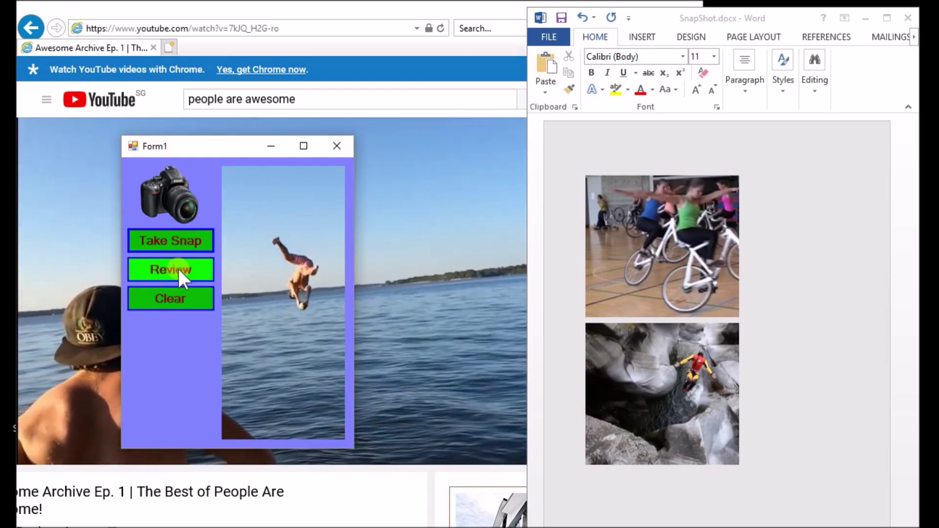
pyautogui.click(177, 267)
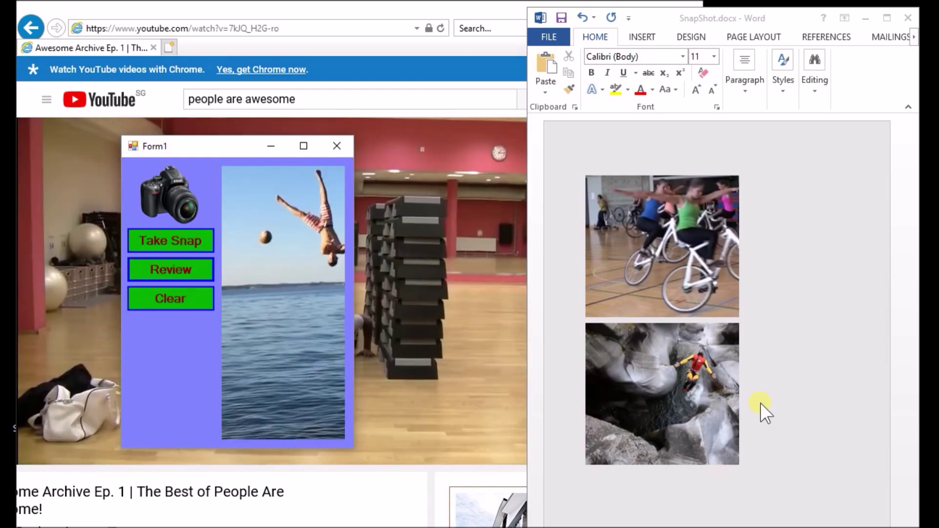
pyautogui.click(762, 405)
pyautogui.rightClick(763, 405)
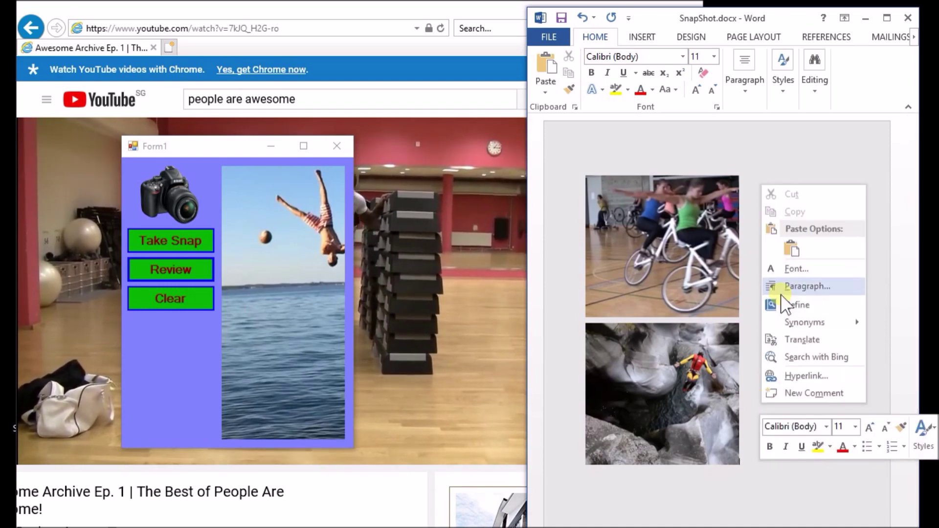
# Step: Paste the diver snapshot beside the canyon image in SnapShot.docx
pyautogui.click(793, 248)
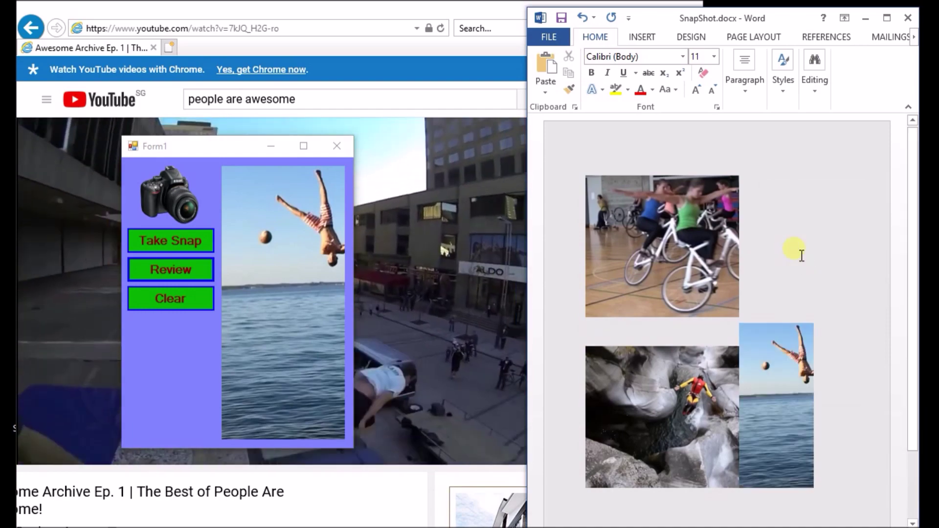